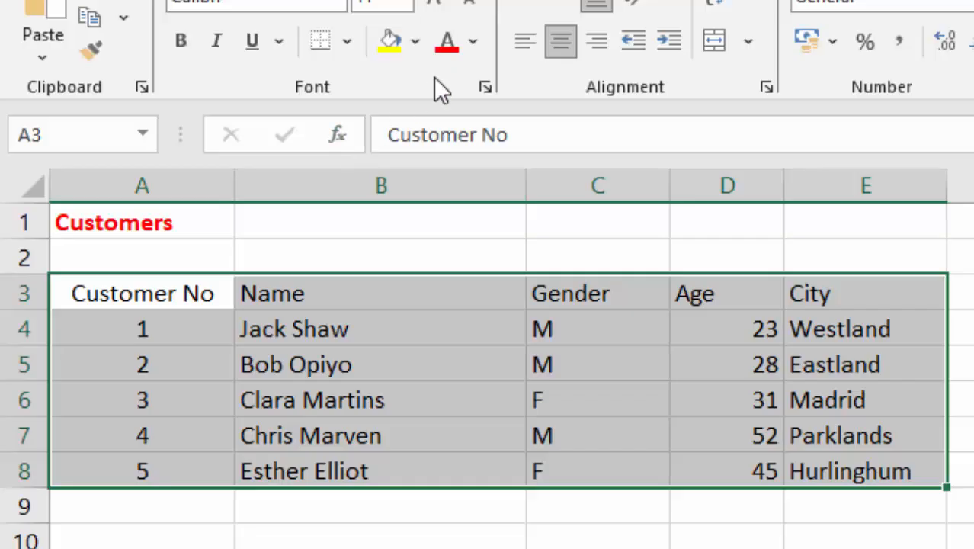
Apply all borders to the customer table in A3:E8.
click(348, 42)
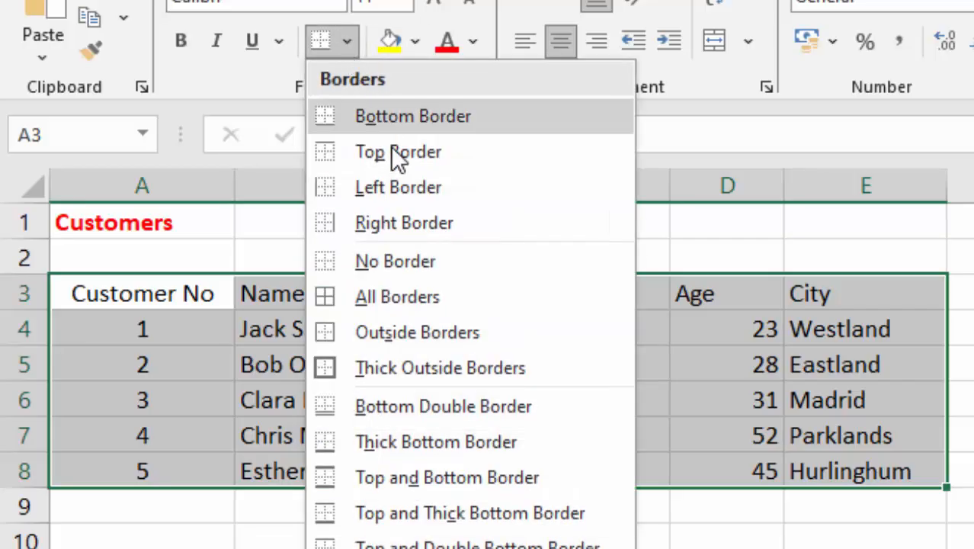
click(415, 295)
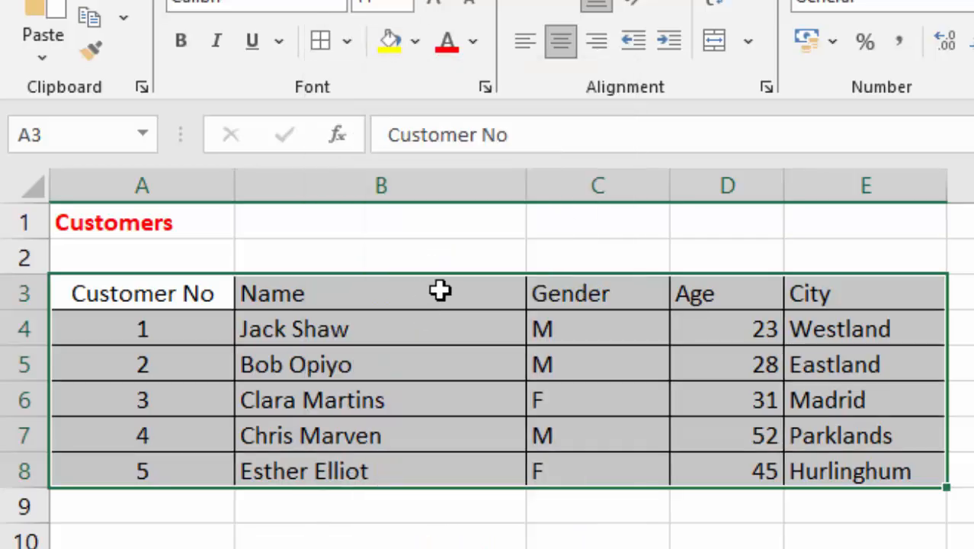
click(381, 545)
Make the header row A3:E3 bold and fill it with light gold.
drag(140, 296, 788, 300)
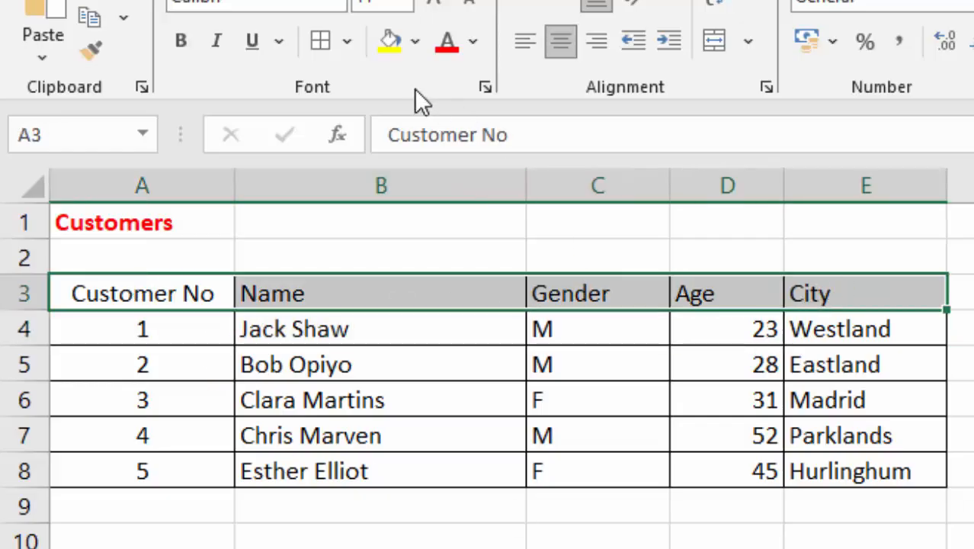
click(176, 36)
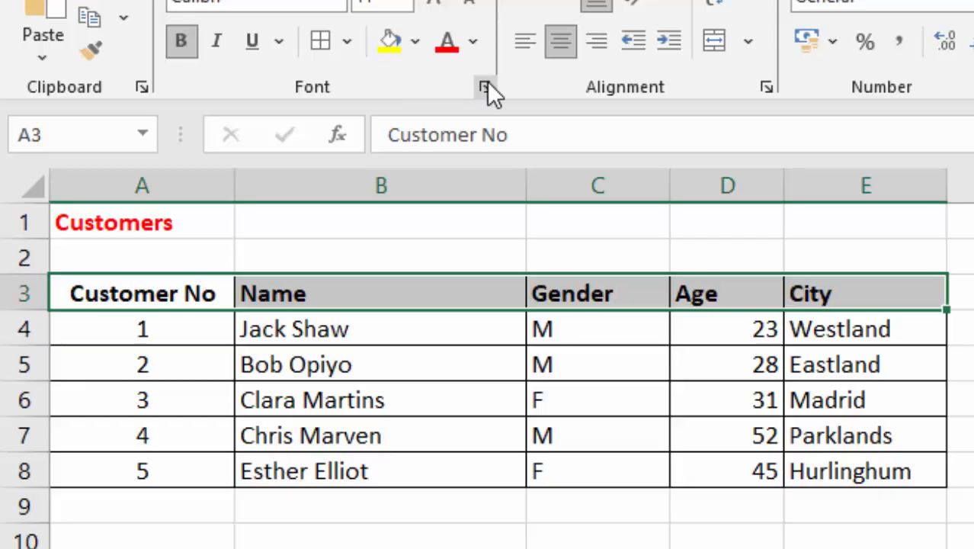
click(415, 44)
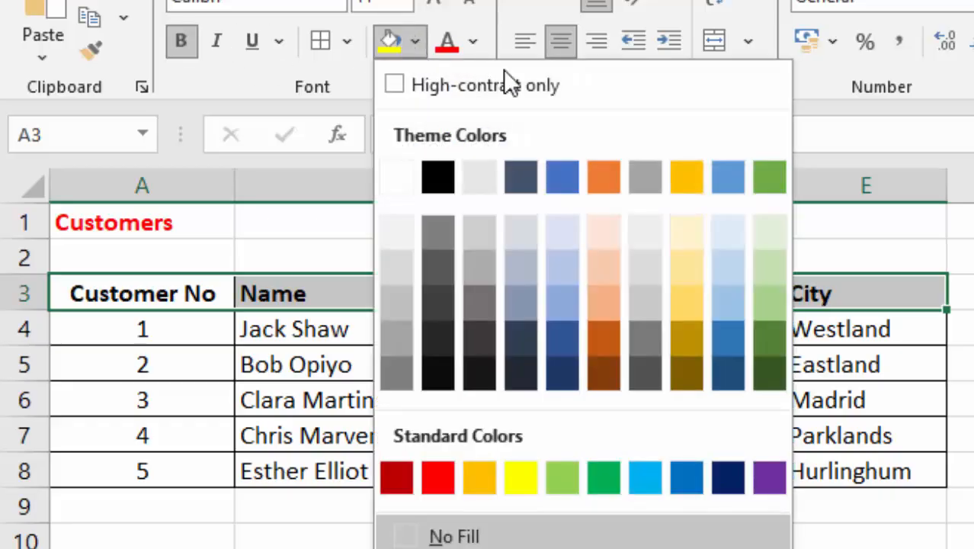
click(684, 267)
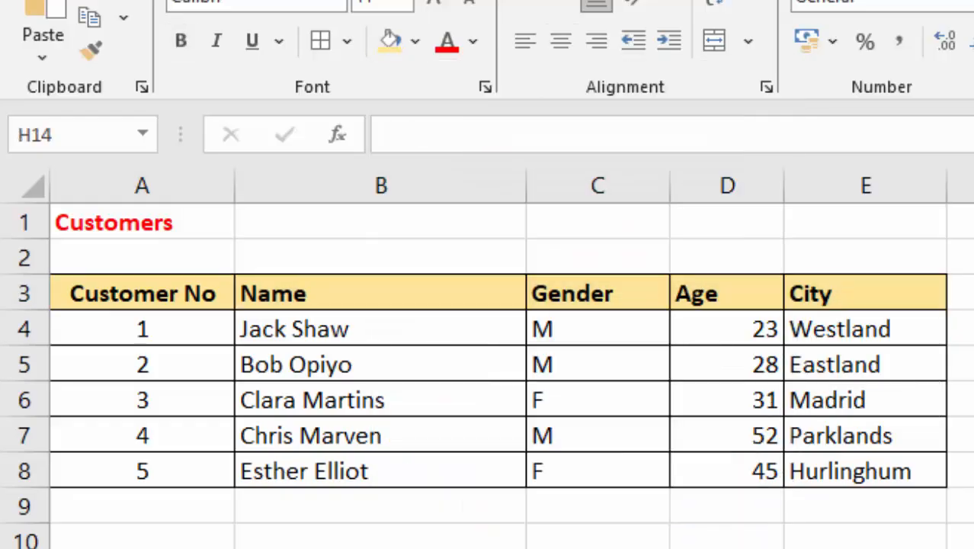
scroll(488, 374, down, 2)
scroll(487, 374, up, 2)
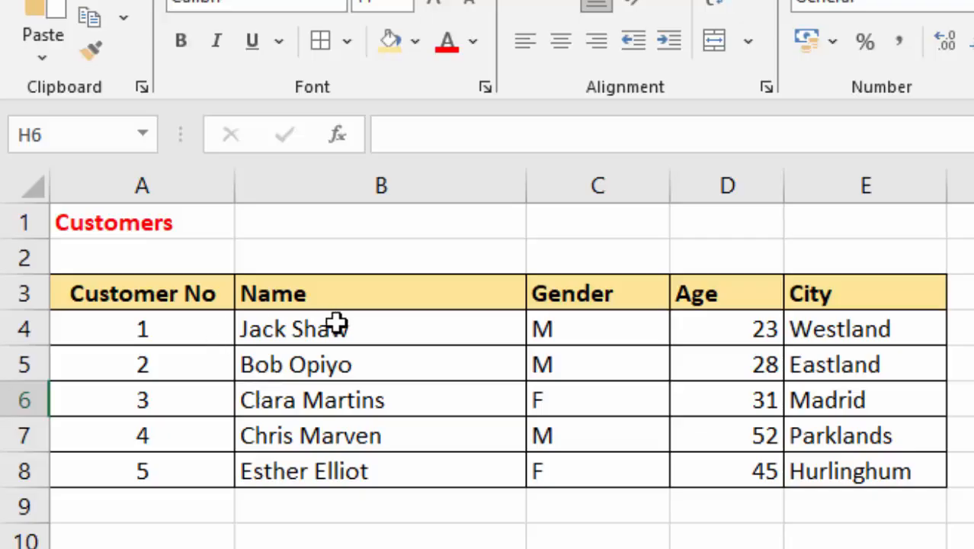
drag(267, 331, 271, 480)
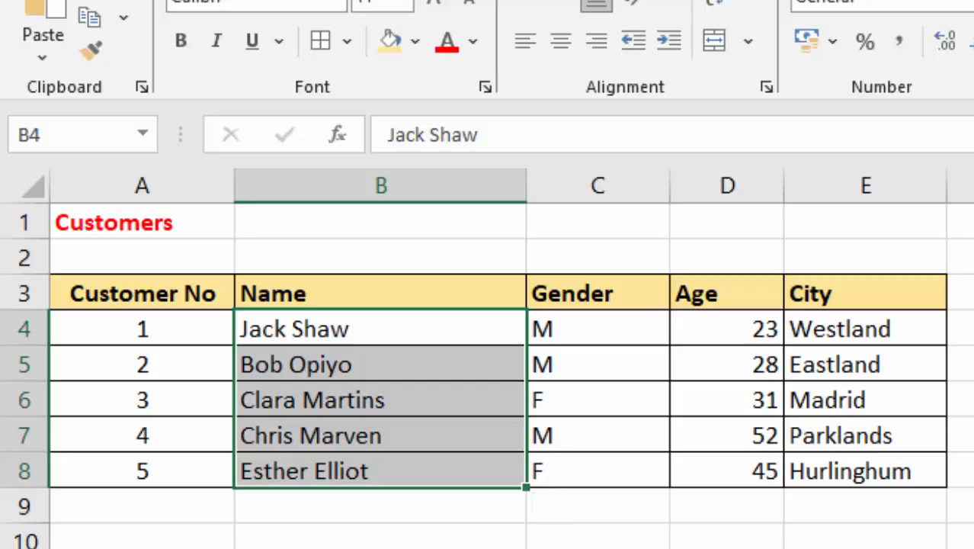
click(973, 548)
drag(739, 320, 748, 475)
click(973, 540)
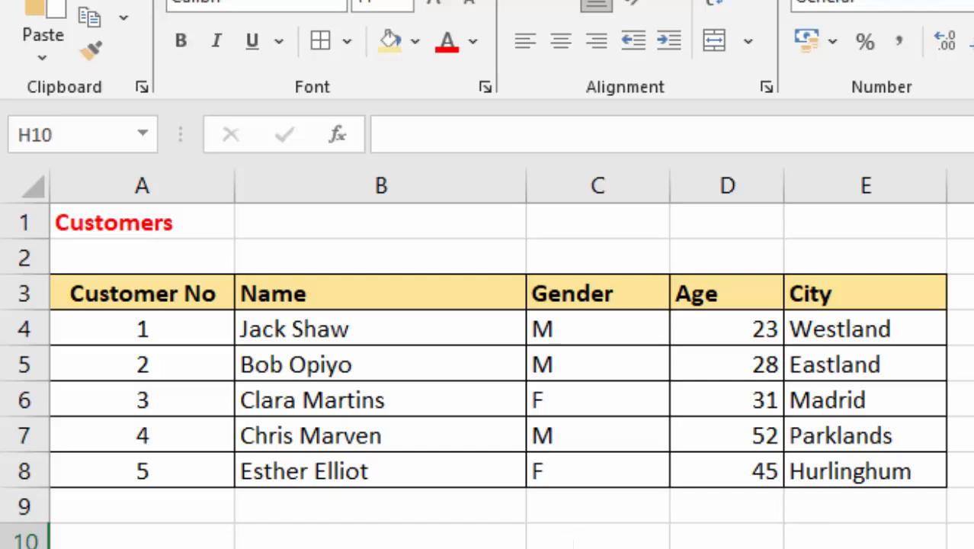
click(973, 362)
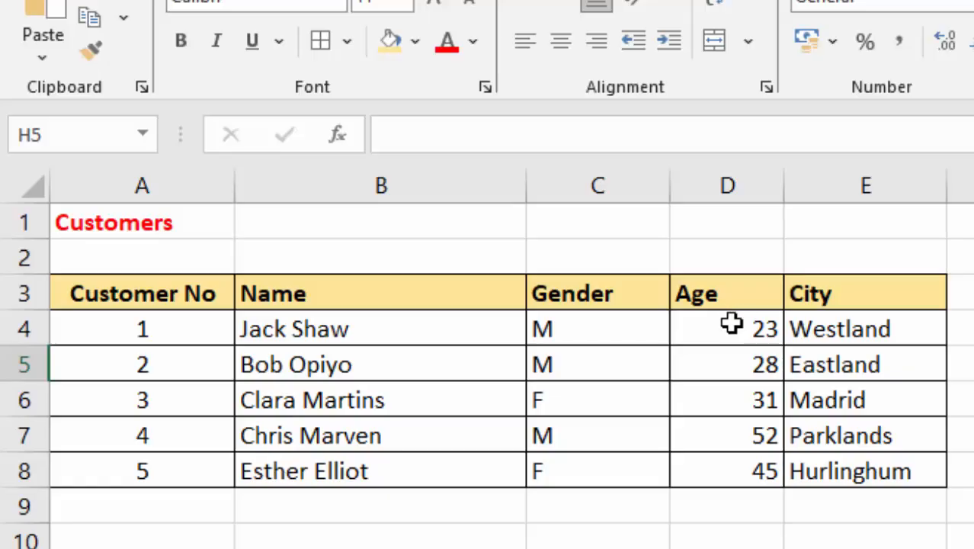
drag(732, 323, 720, 459)
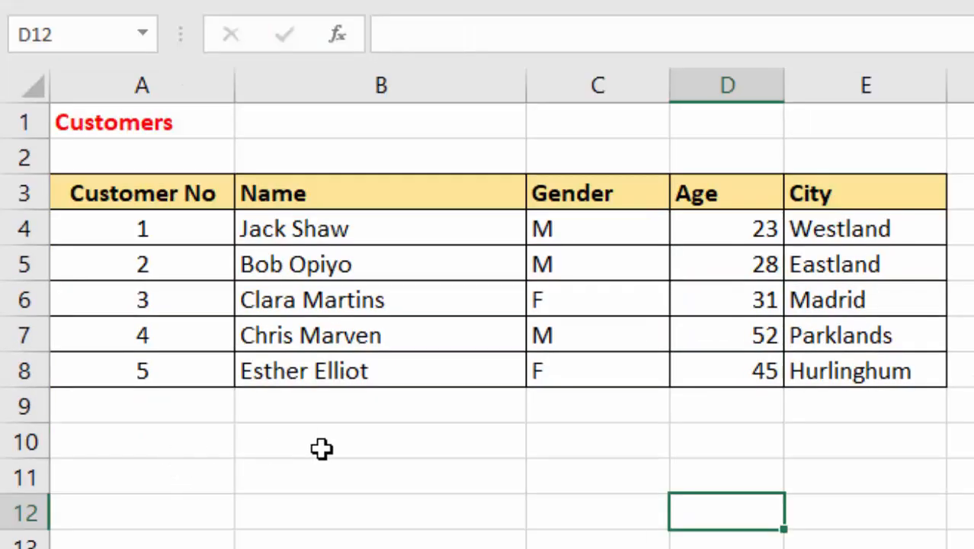
Enter the text "Sorting" in cell B10 below the table.
click(321, 448)
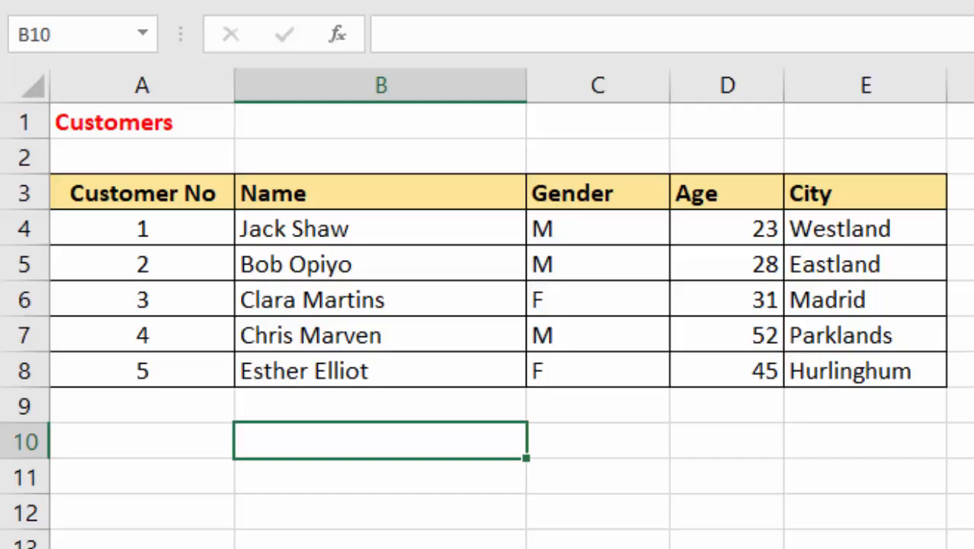
text(Sort)
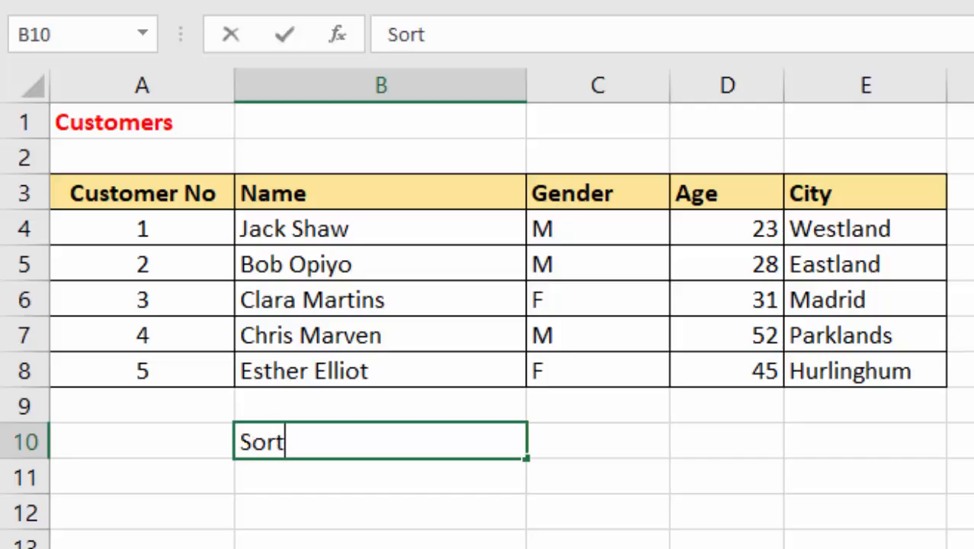
text(ing)
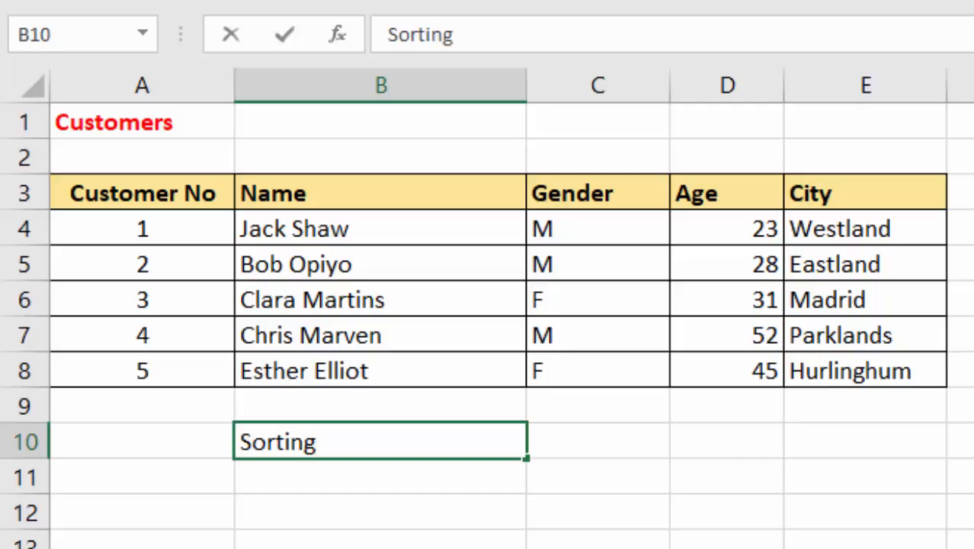
click(861, 534)
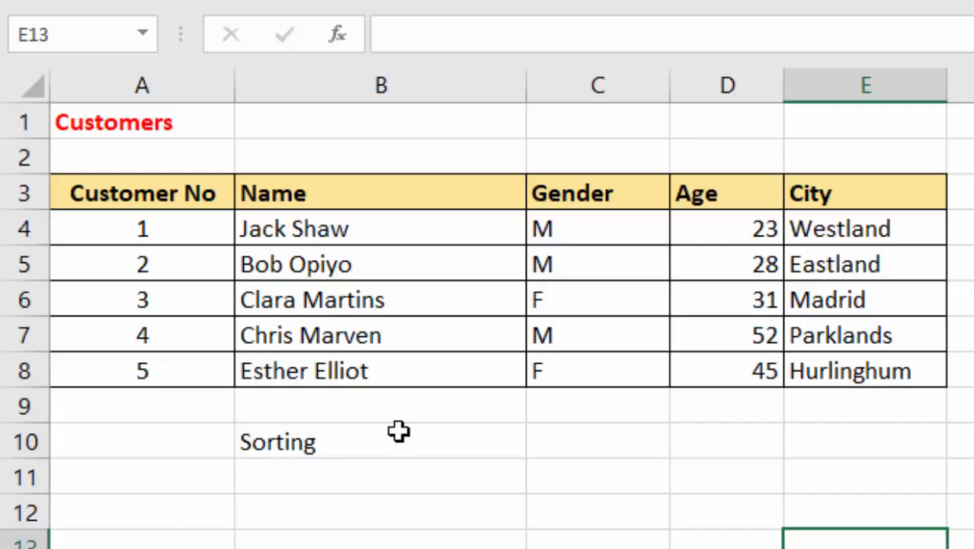
Clear the contents of cell B10.
click(315, 440)
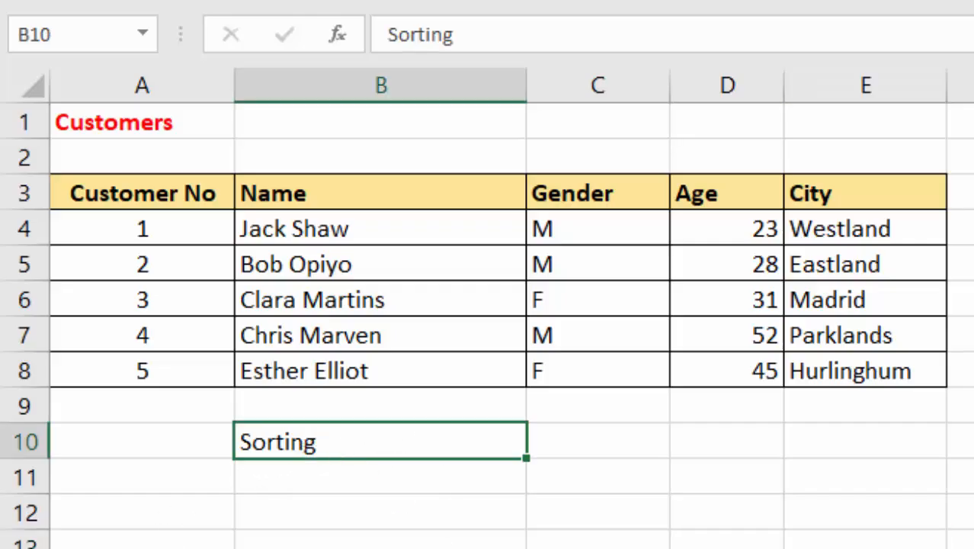
key(Delete)
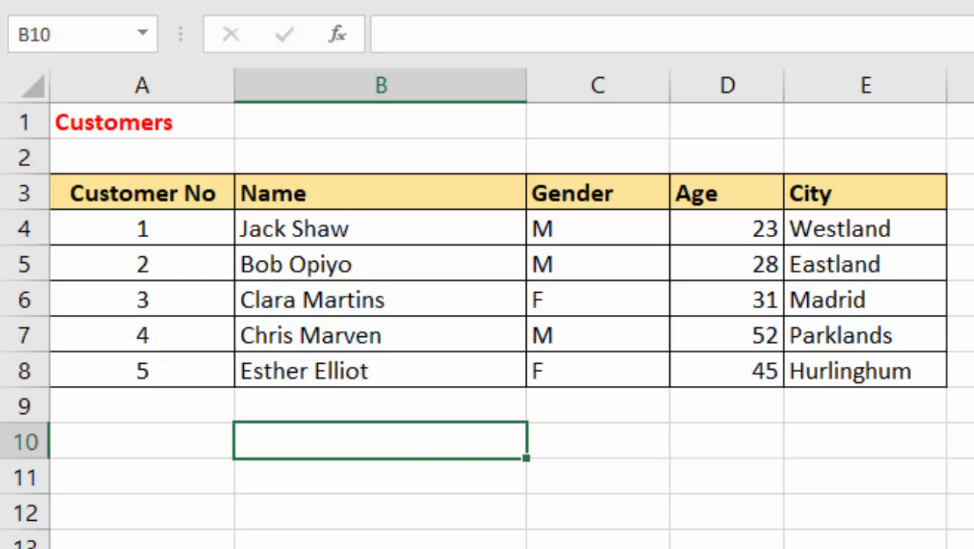
click(718, 484)
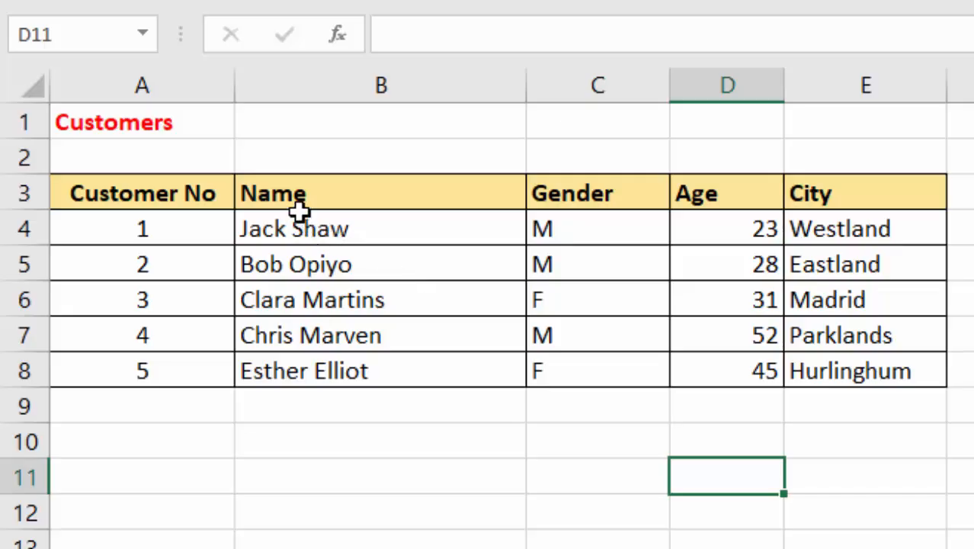
Sort the customer table by the Name column from A to Z.
click(278, 267)
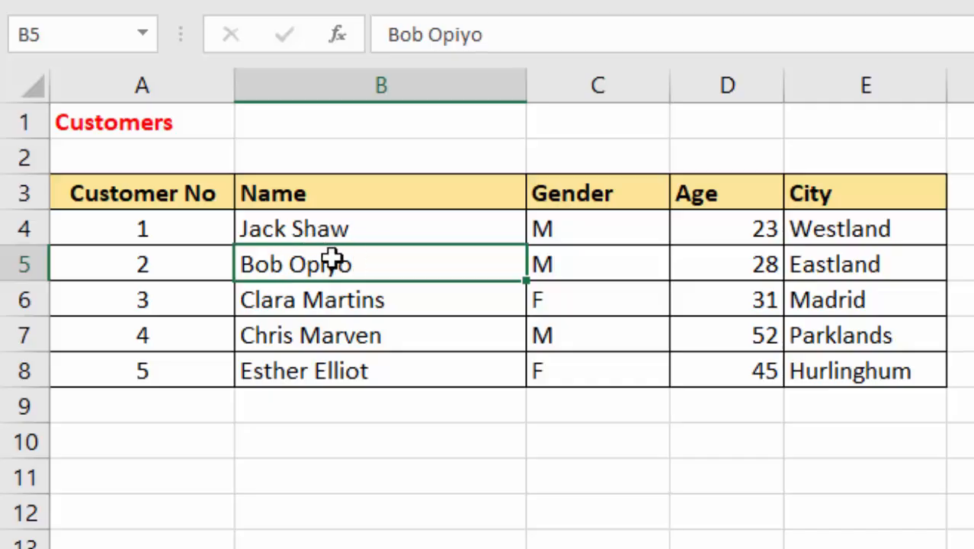
right_click(302, 266)
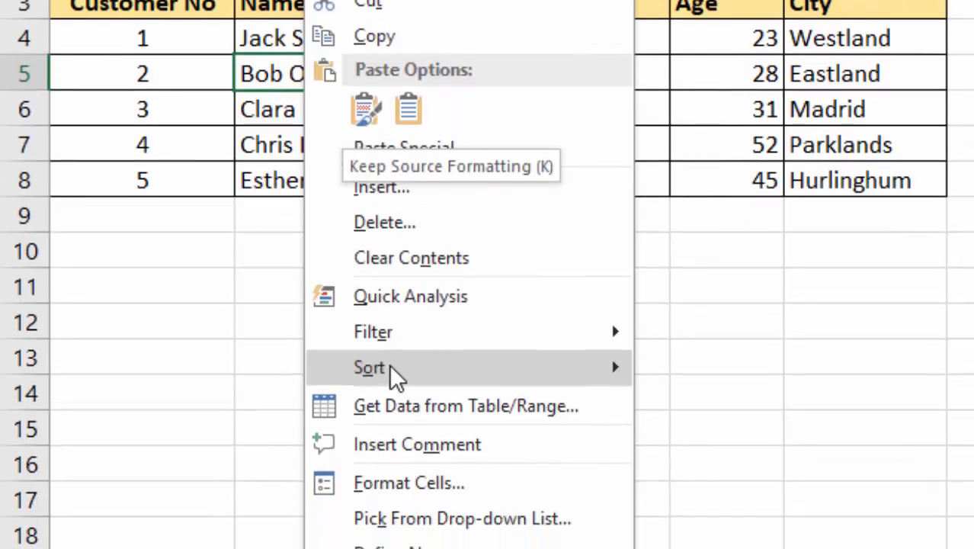
mouse_move(393, 372)
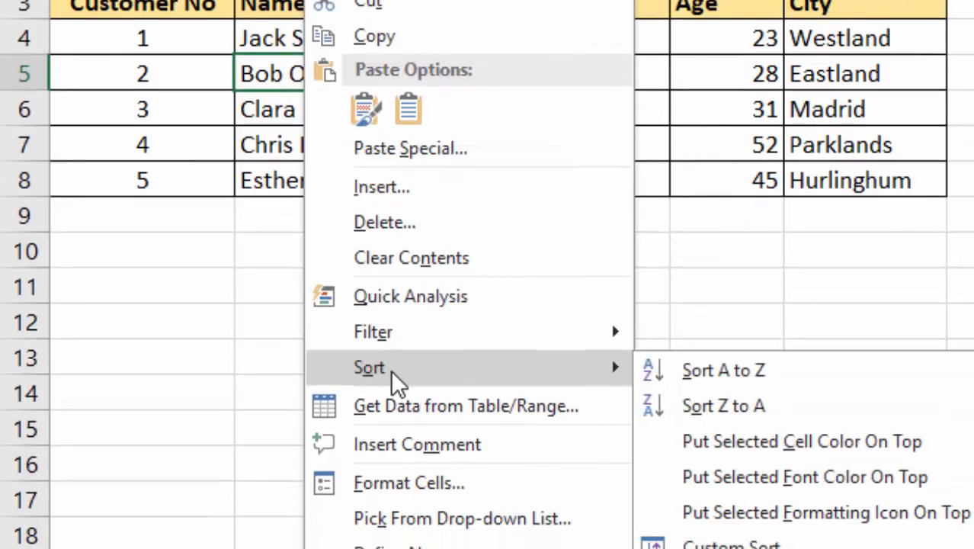
click(740, 370)
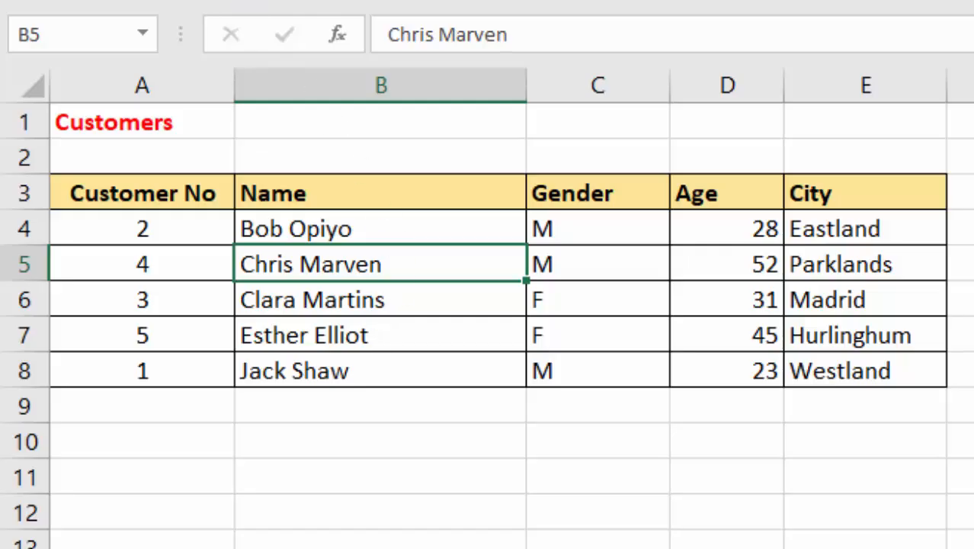
Undo the sort by name and deselect the table.
key(ctrl+z)
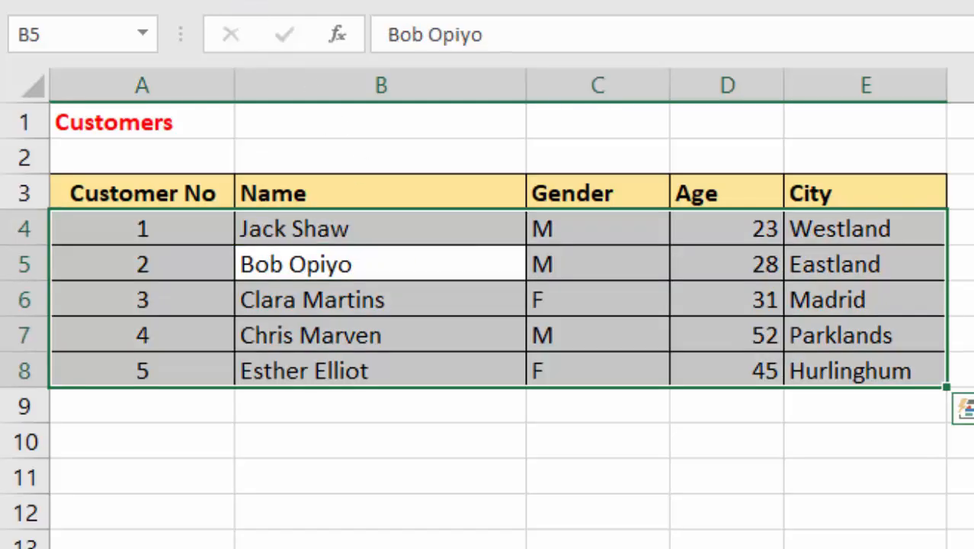
click(393, 479)
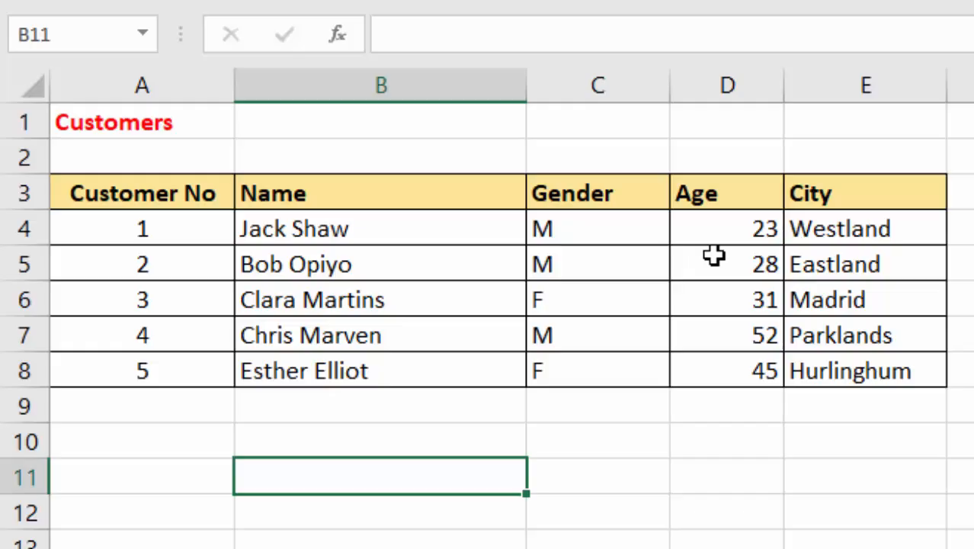
Sort the customer table by the Age column from largest to smallest and check the order of the ages.
click(690, 275)
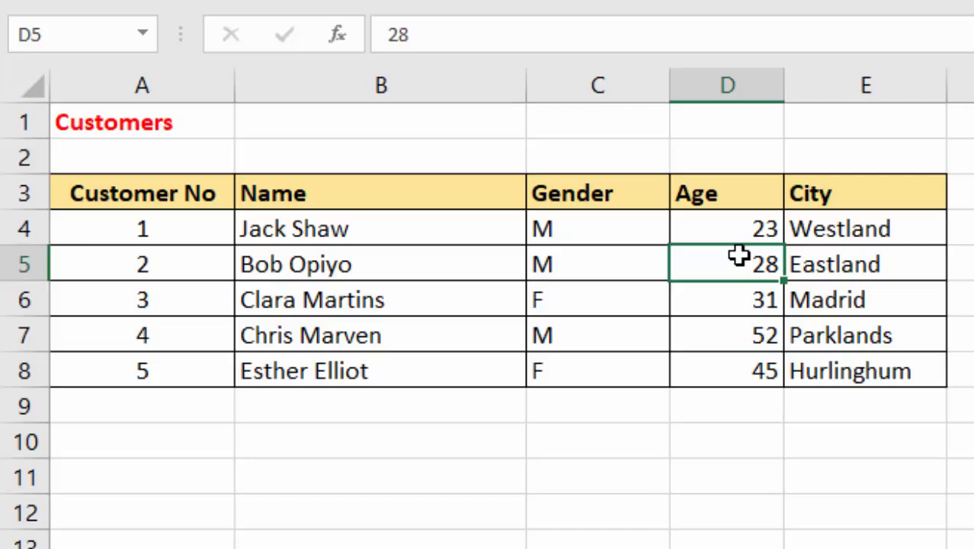
right_click(709, 268)
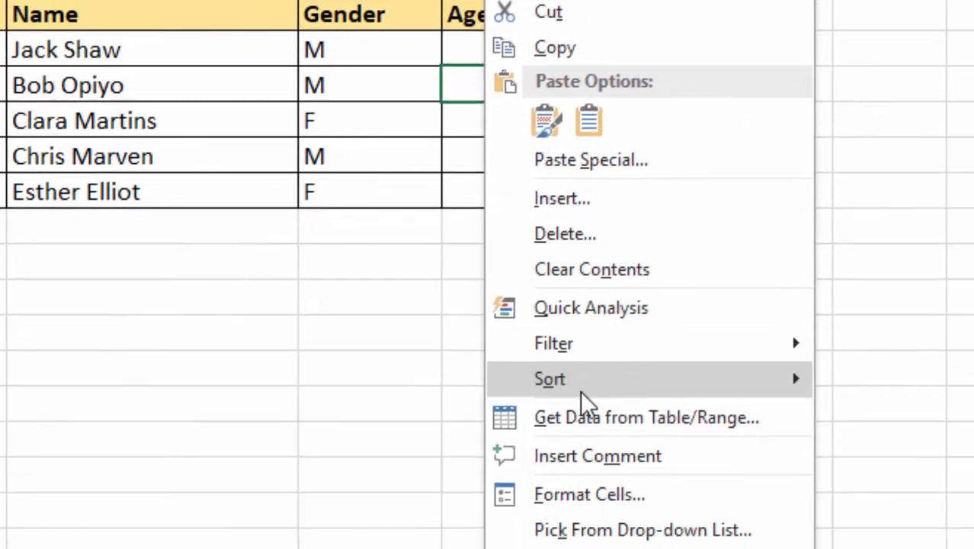
mouse_move(487, 322)
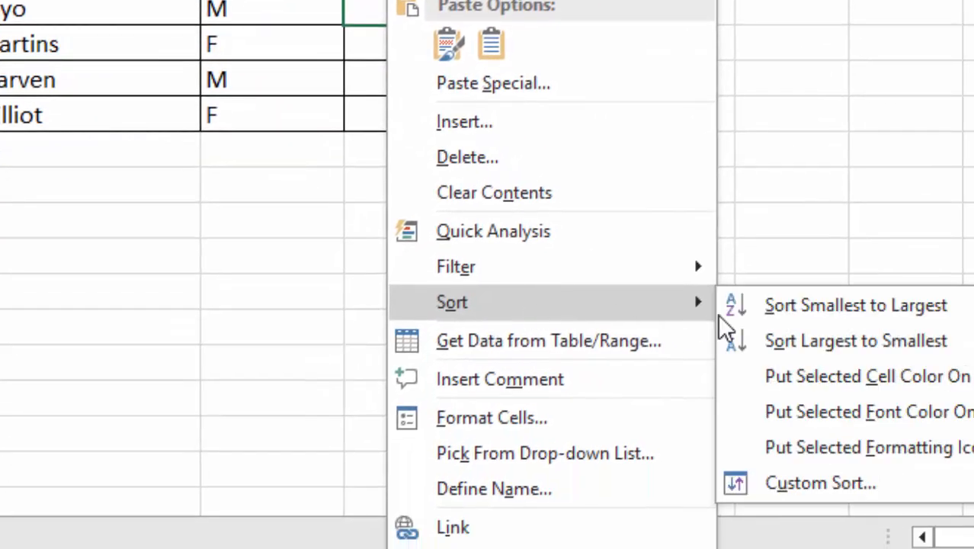
click(812, 345)
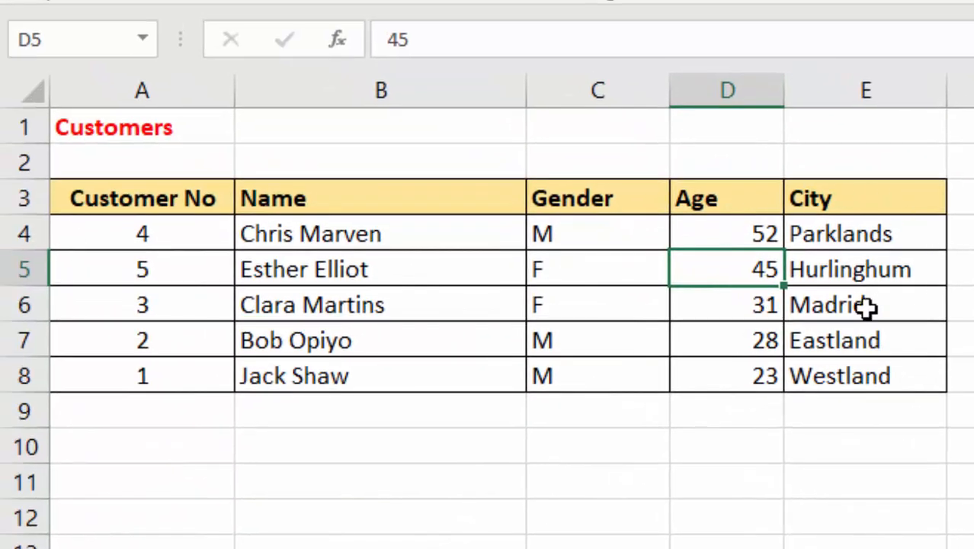
click(593, 89)
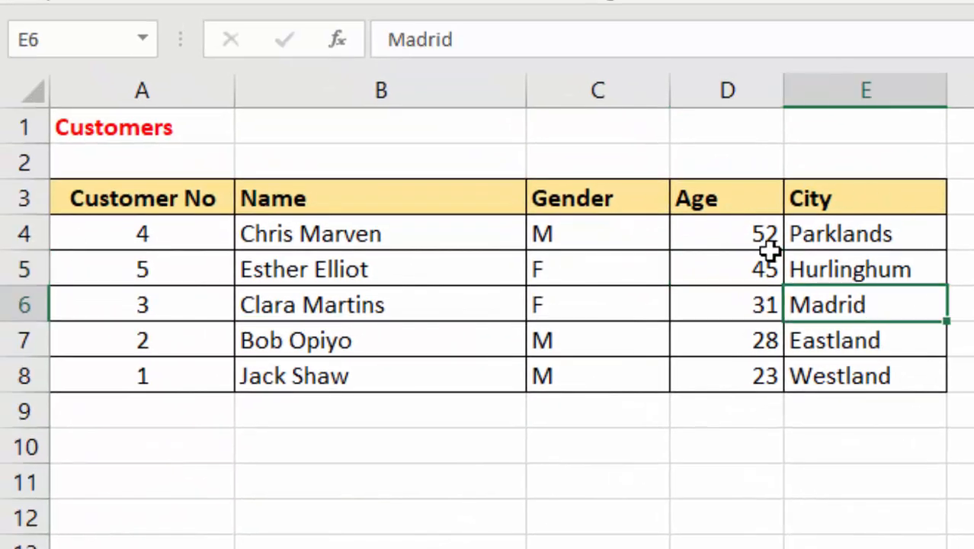
click(759, 236)
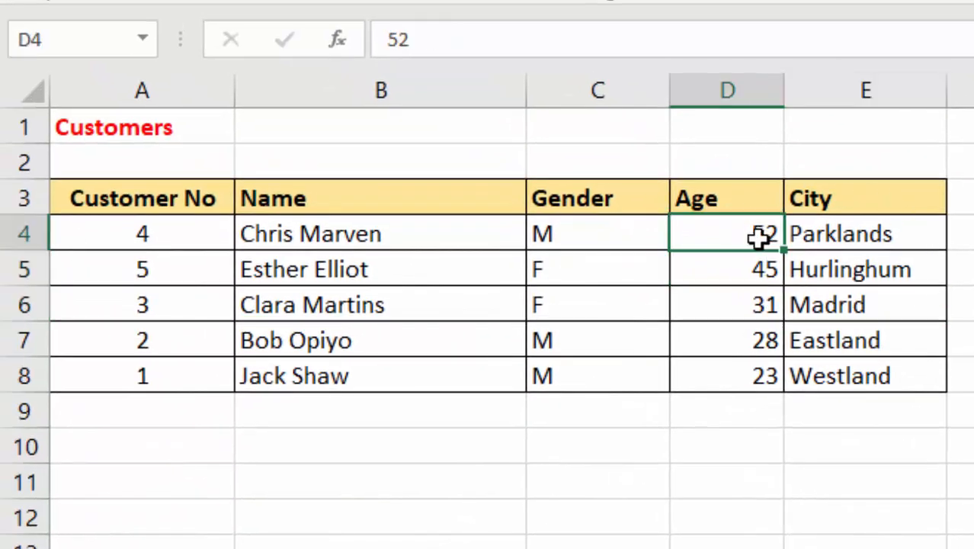
click(721, 375)
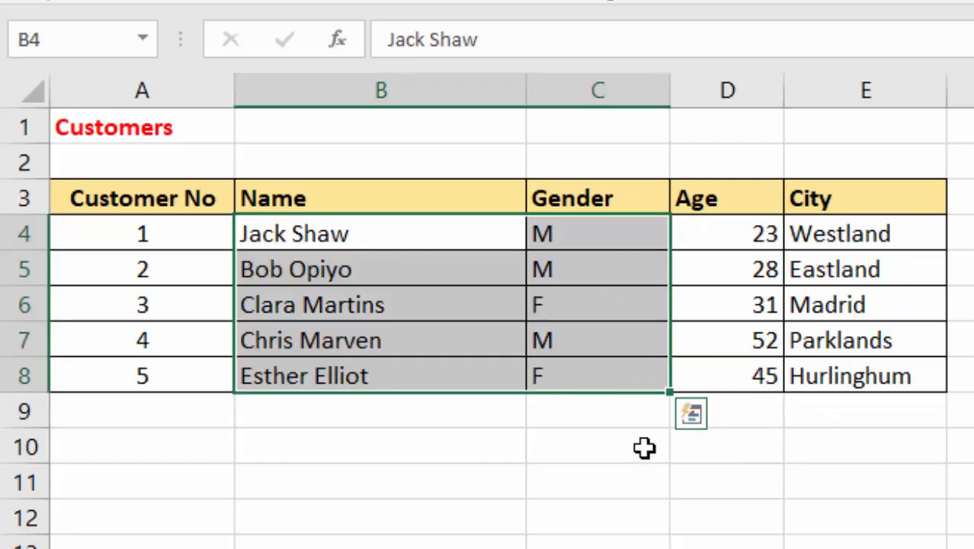
Enter the text "Filtering" in cell B10 below the table.
click(479, 541)
click(328, 438)
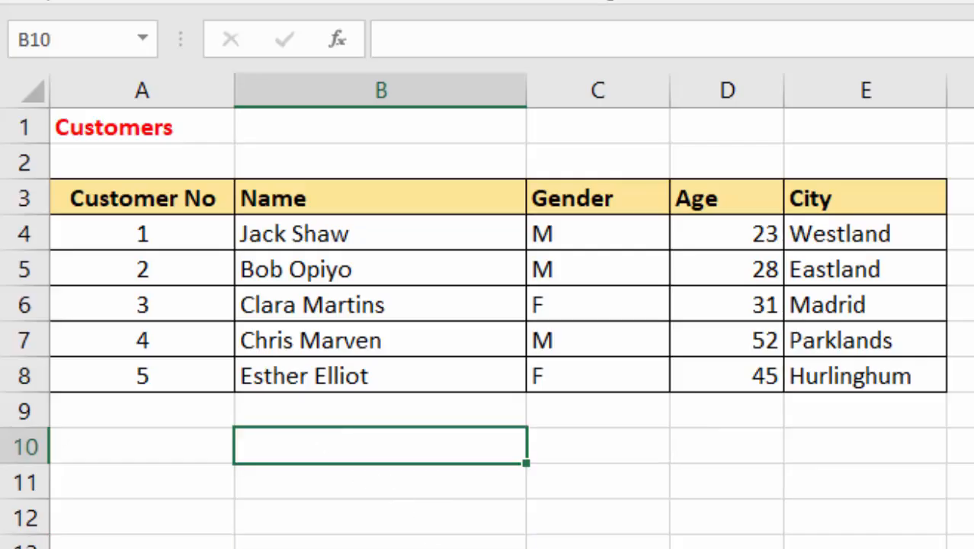
text(Fil)
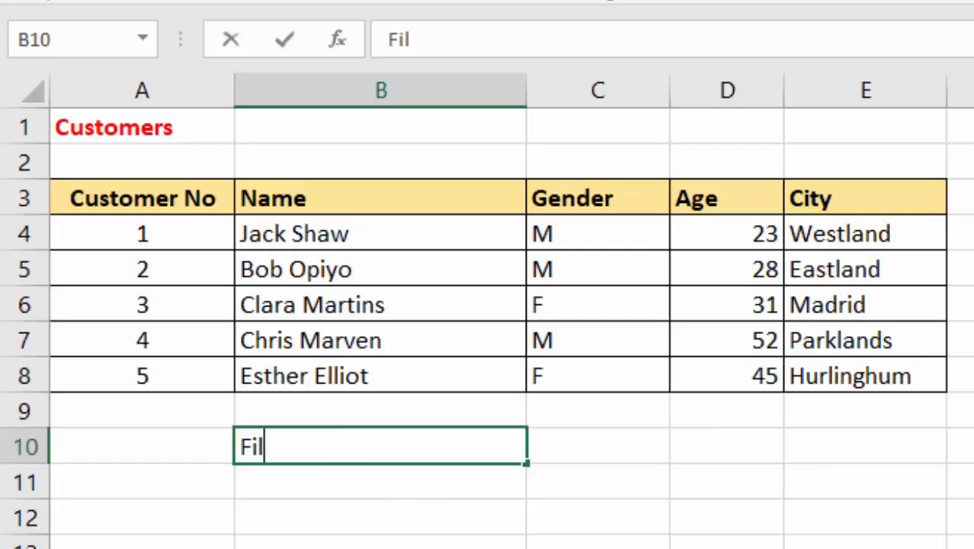
text(tering)
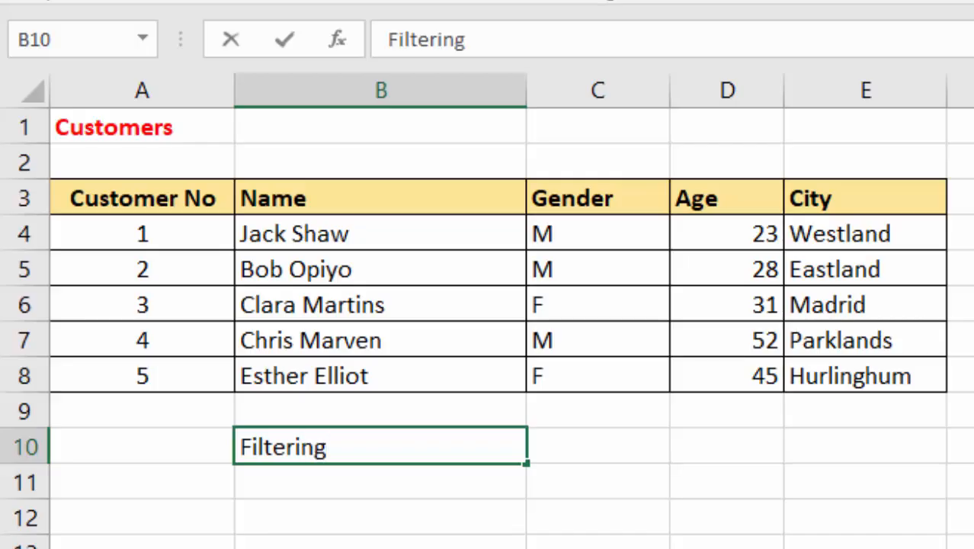
click(726, 543)
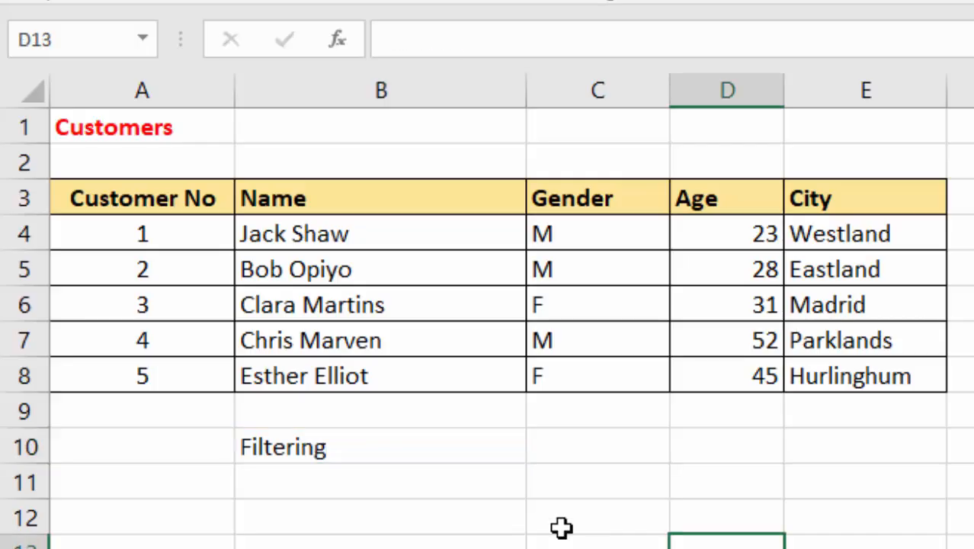
Delete the text "Filtering" from cell B10 below the table.
click(315, 449)
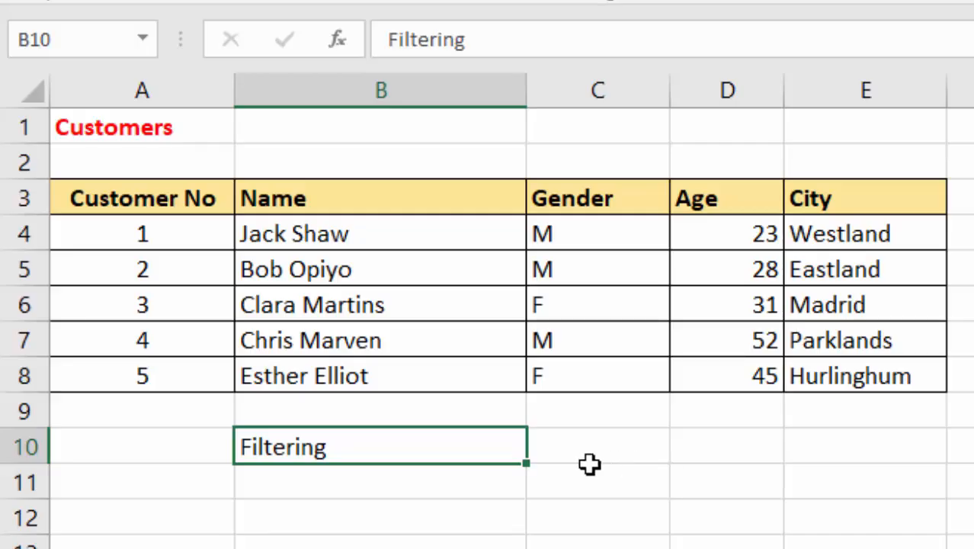
key(Delete)
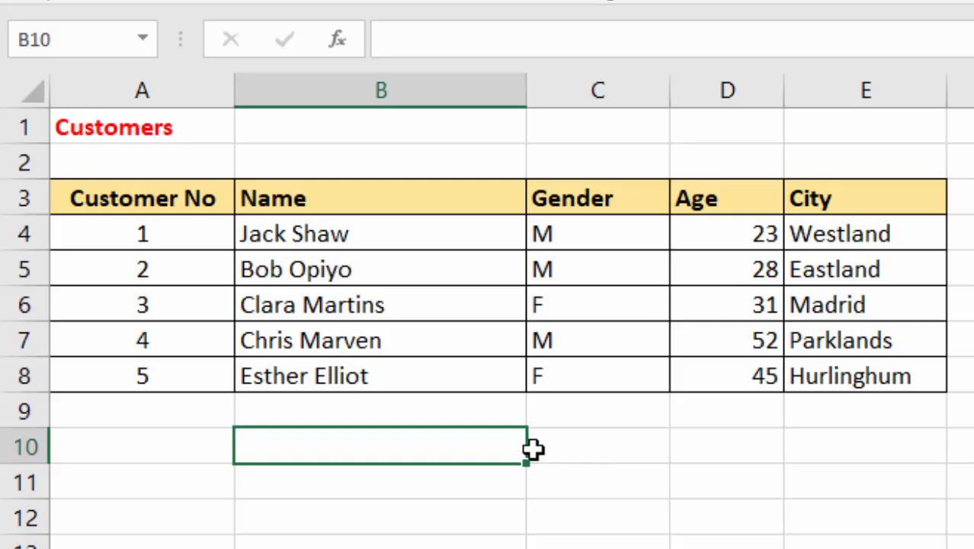
click(649, 485)
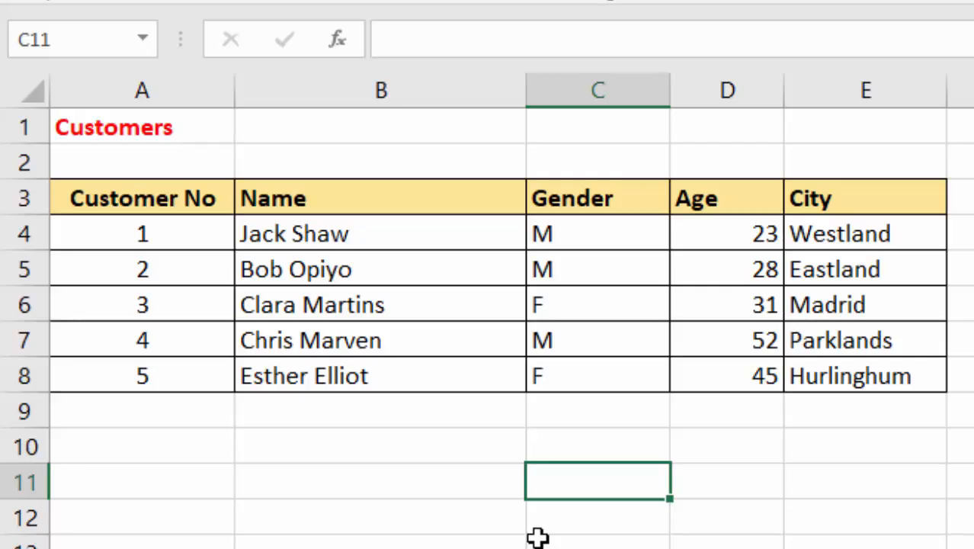
Turn on filtering for the customer table's header row.
click(408, 291)
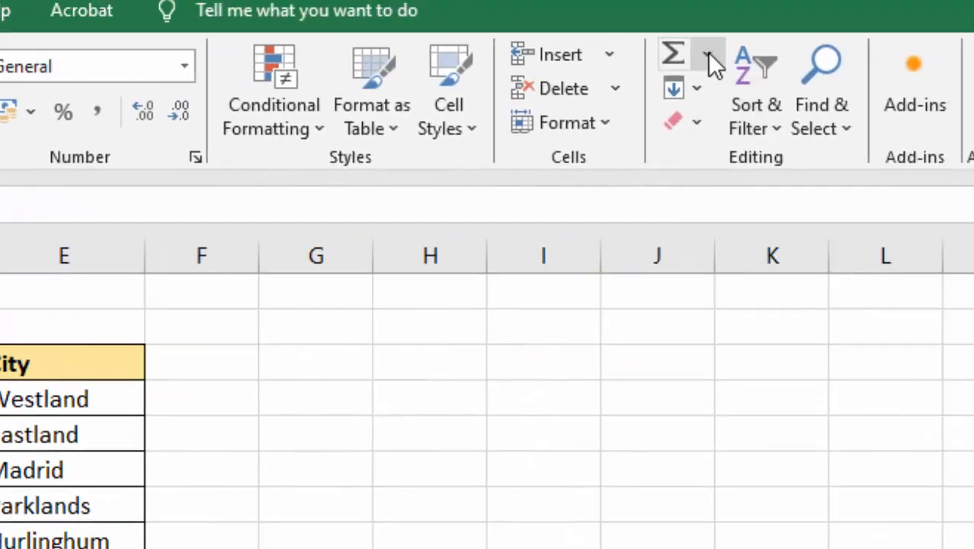
click(777, 126)
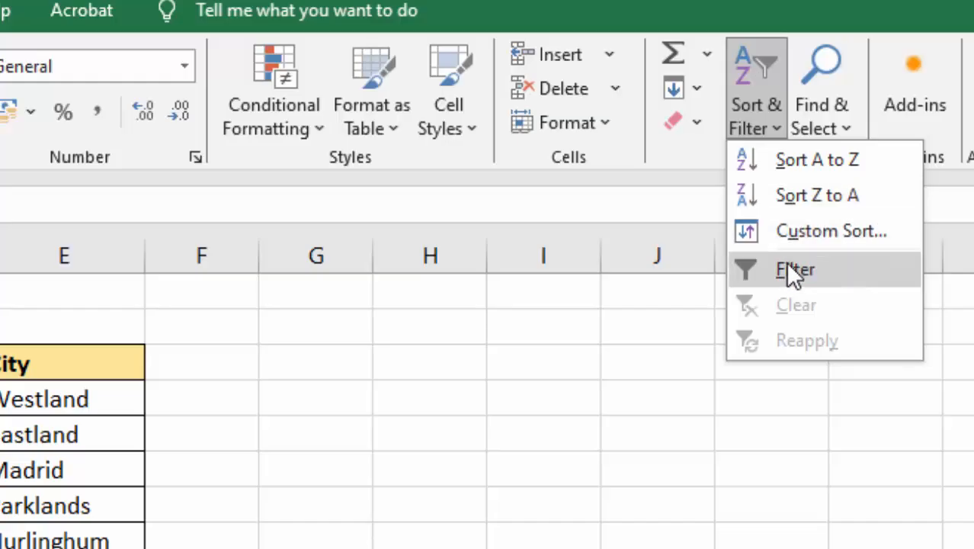
click(793, 270)
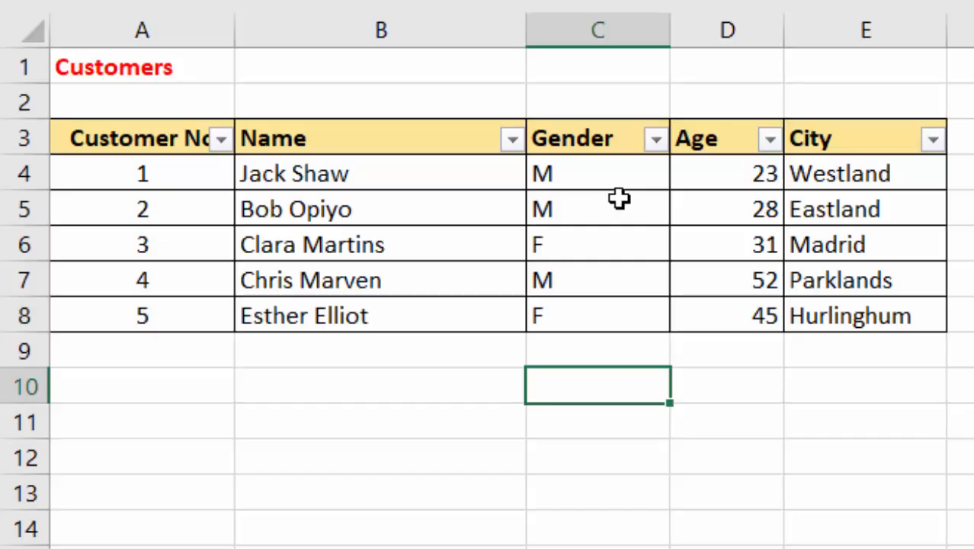
Filter the Gender column to show only M, and undo that filter.
click(655, 143)
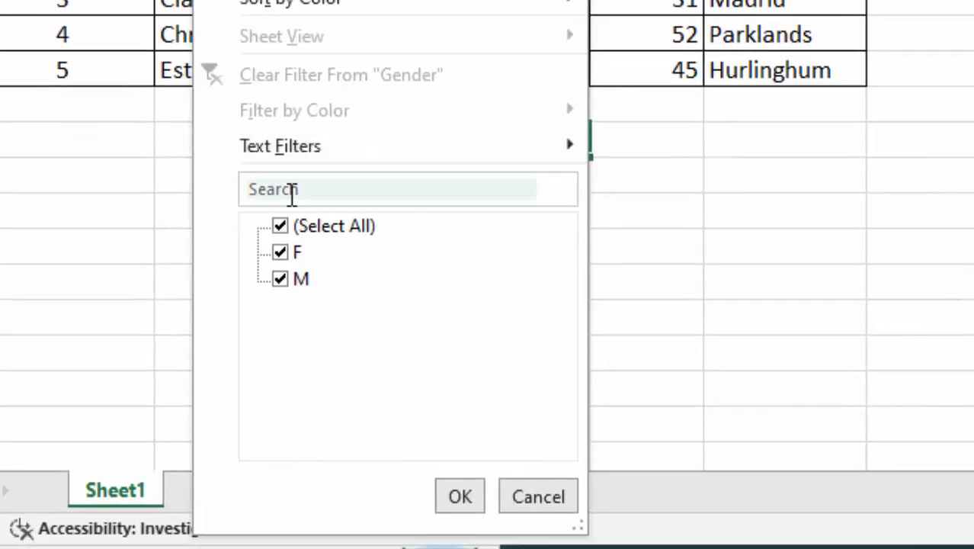
click(276, 252)
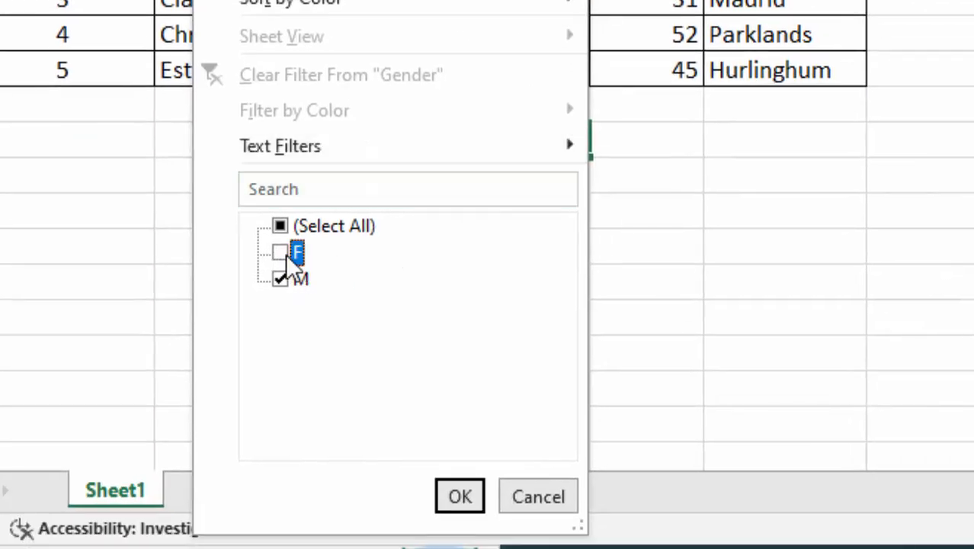
click(460, 496)
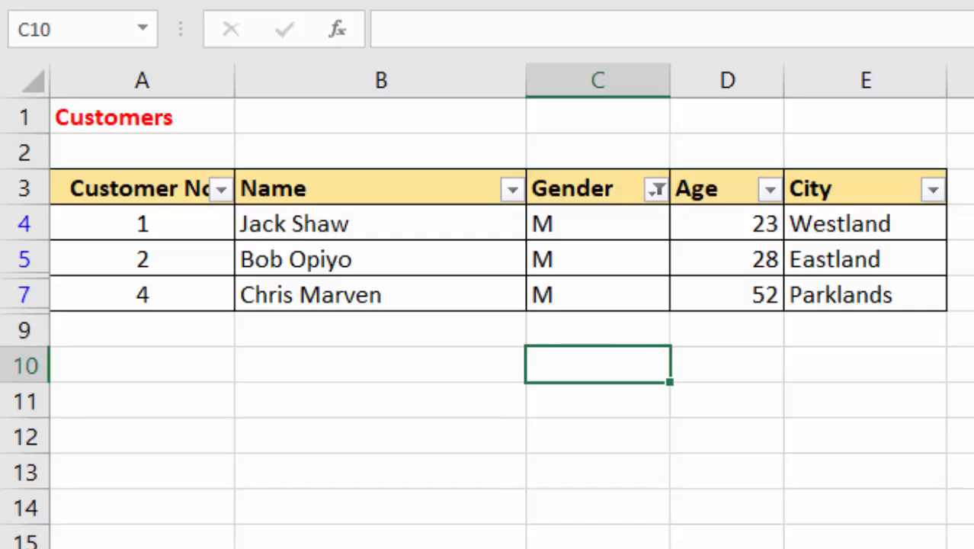
key(ctrl+z)
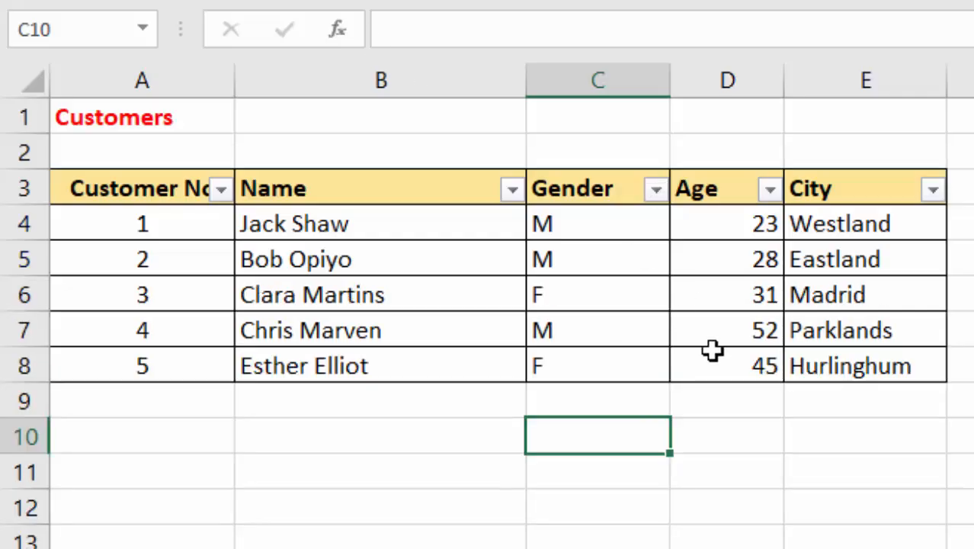
Filter the Gender column to show only F, and undo that filter.
click(657, 191)
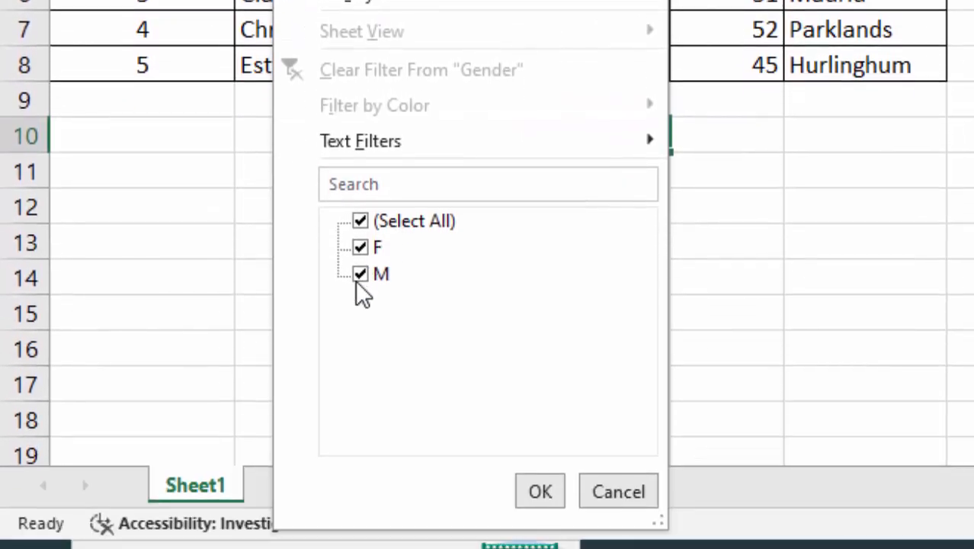
click(360, 274)
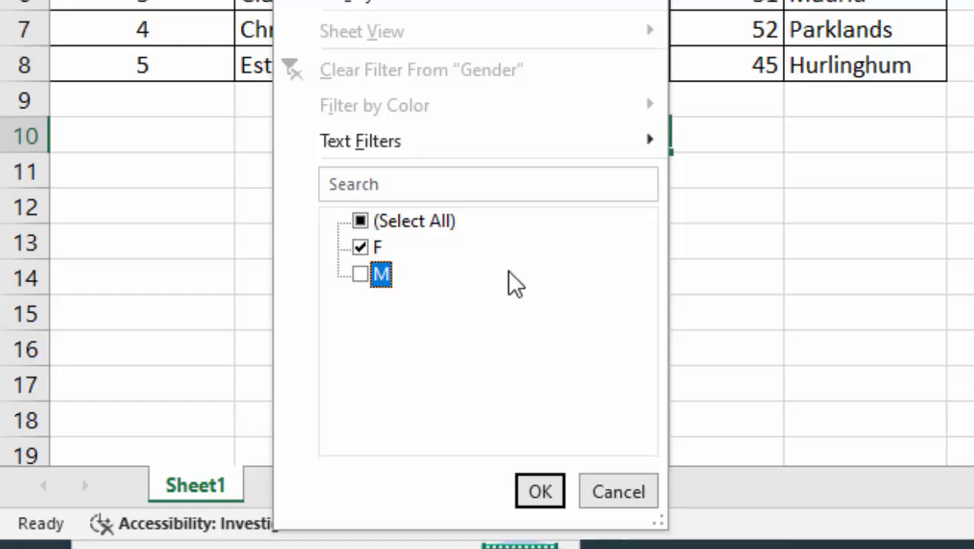
click(543, 488)
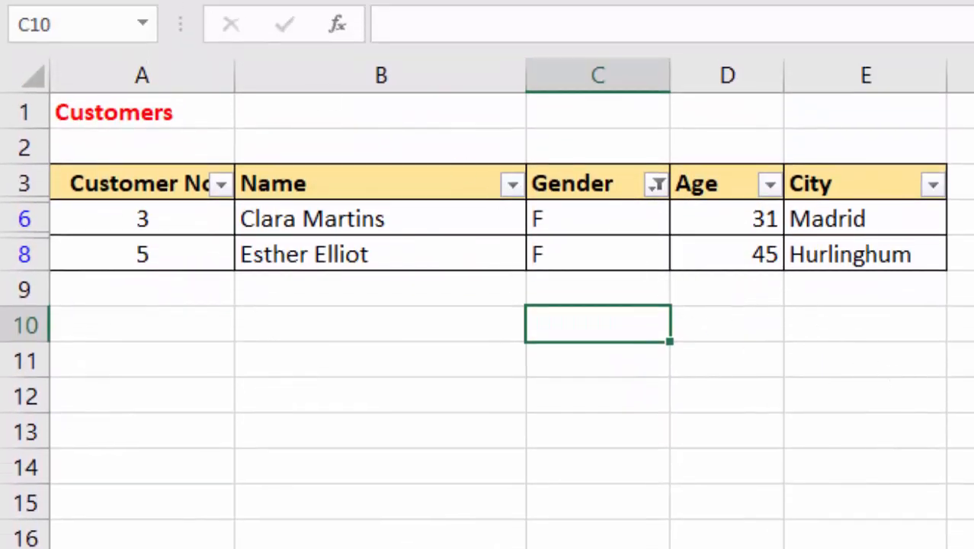
key(ctrl+z)
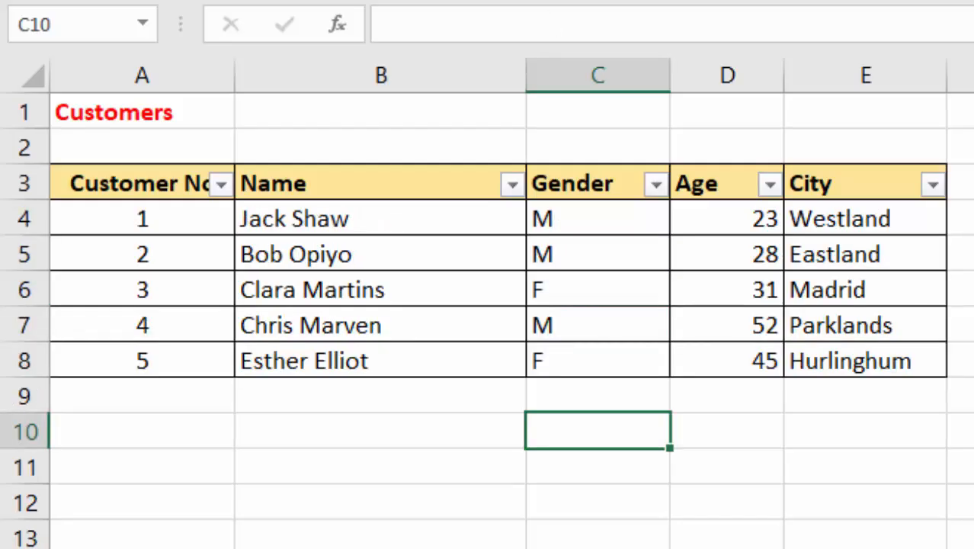
Turn off filtering to remove the filter arrows from the customer table's header row.
click(911, 489)
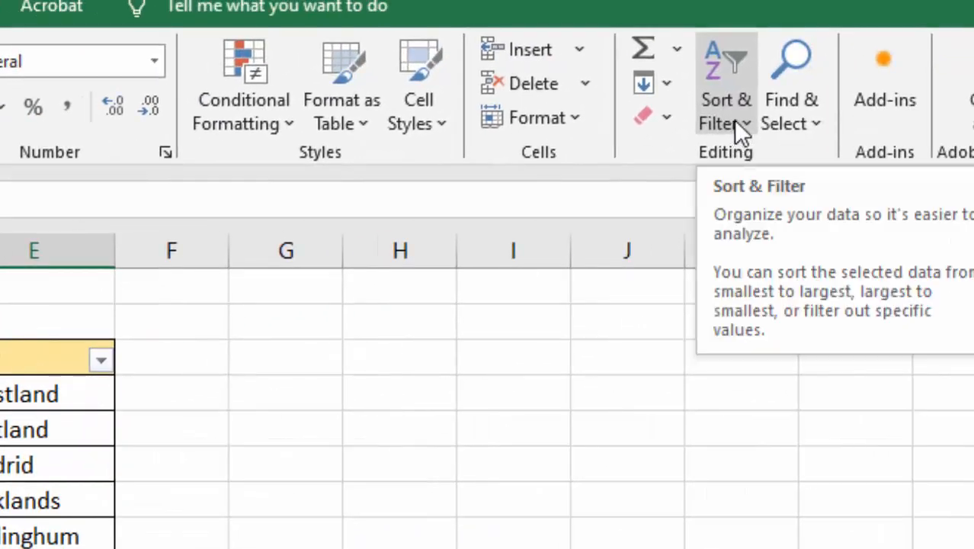
click(736, 123)
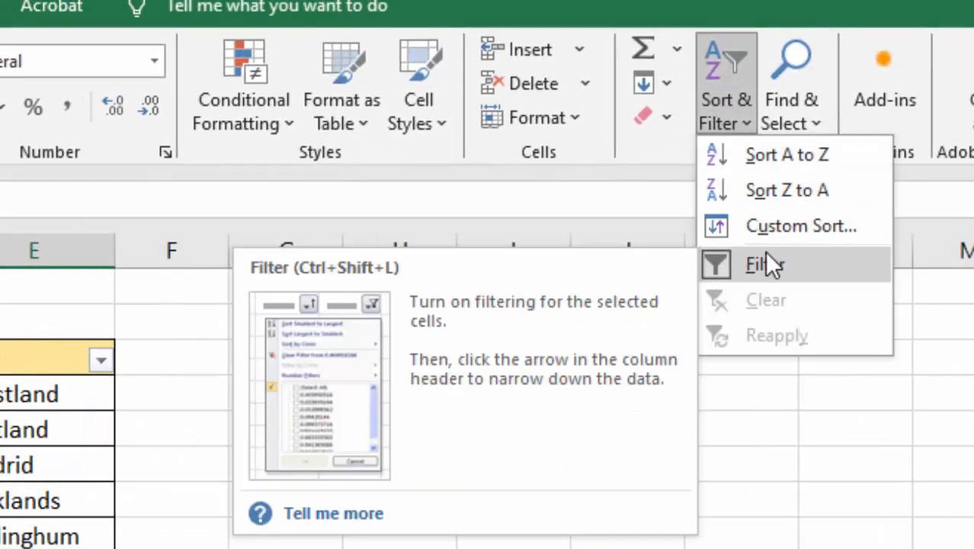
click(723, 259)
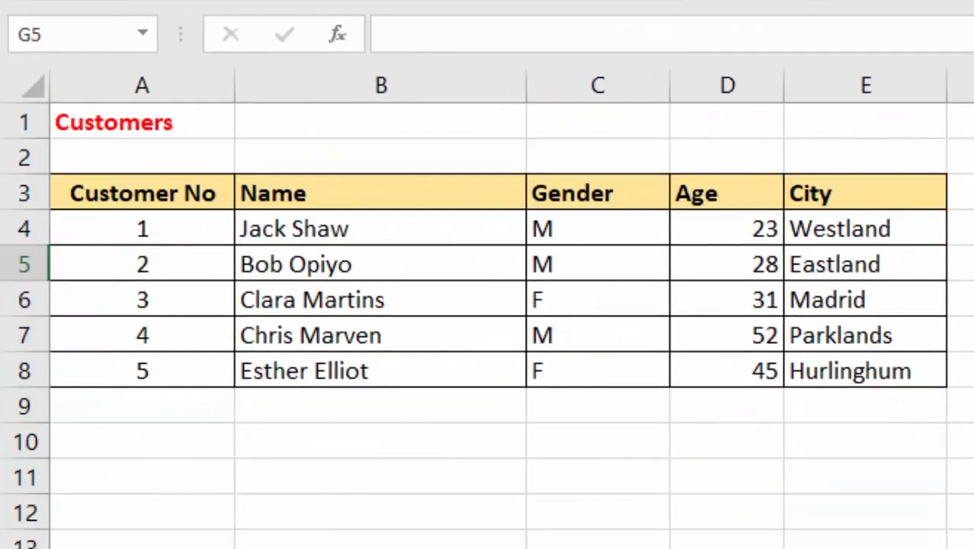
Enter the text "Conditional formatting" in cell B10 below the table.
click(331, 488)
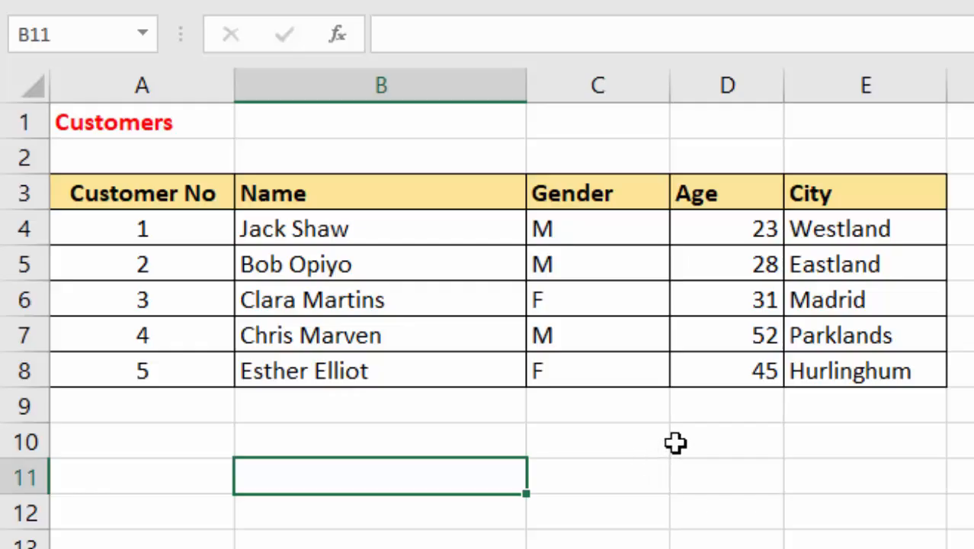
click(341, 450)
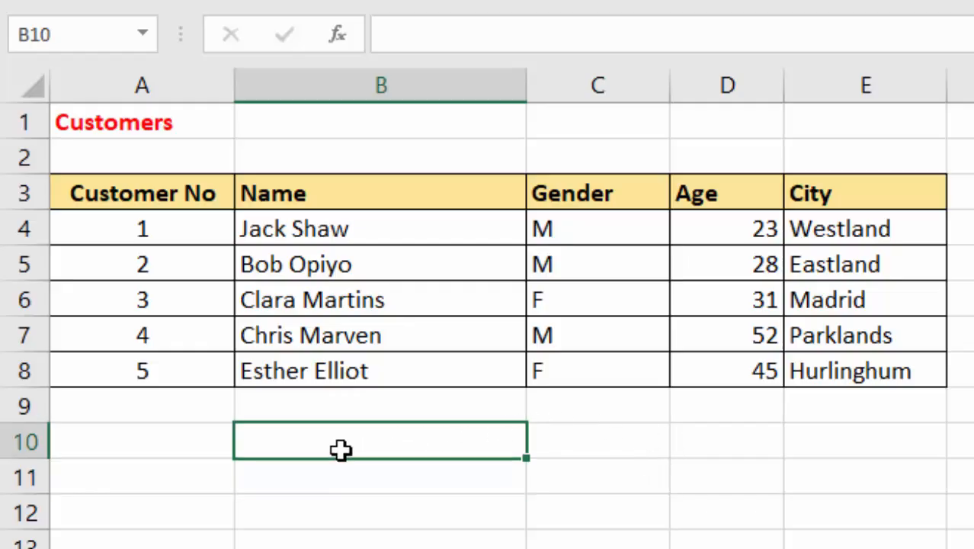
text(Co)
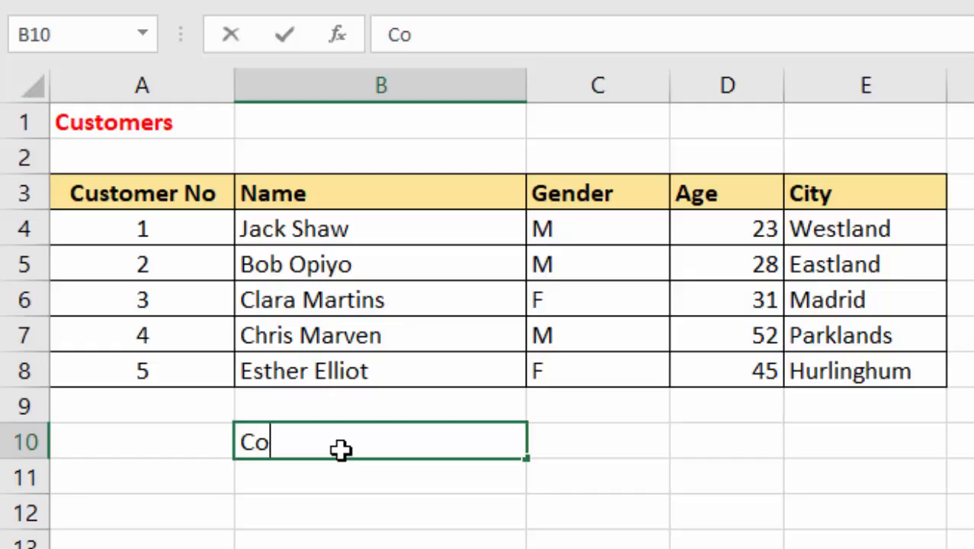
text(ndit)
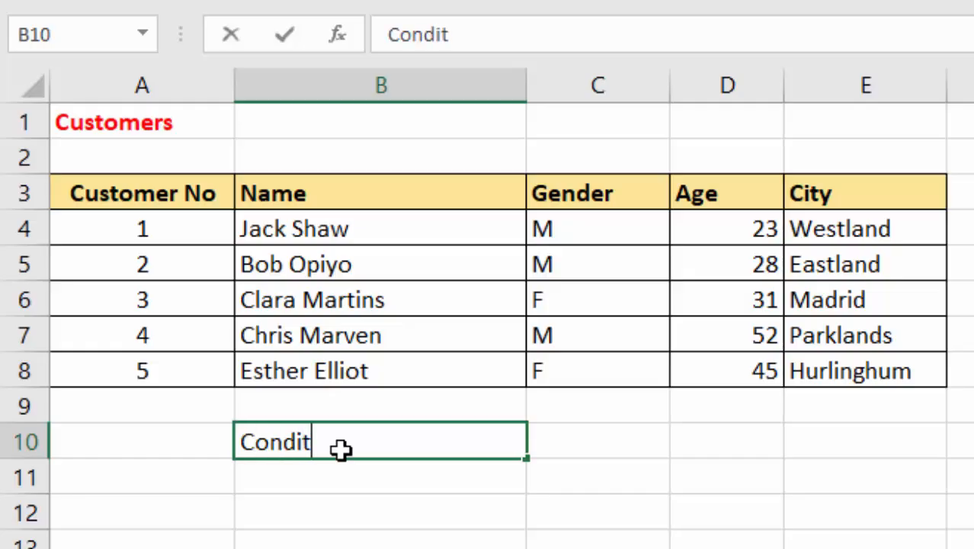
text(ional f)
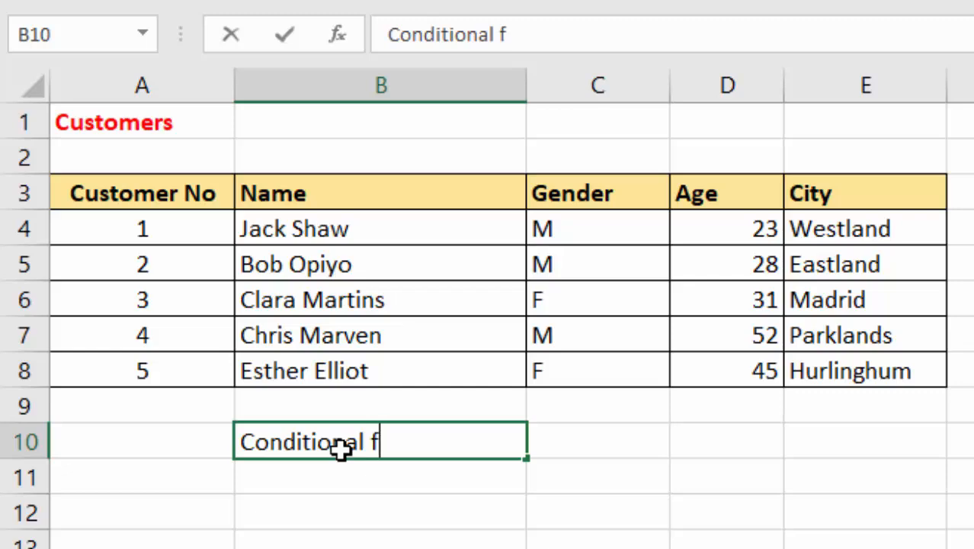
text(ormatt)
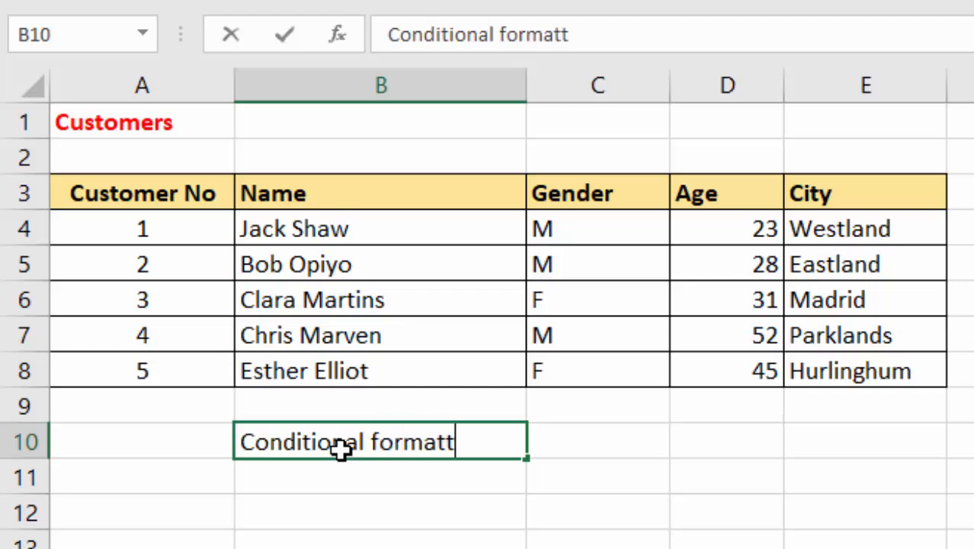
text(ing)
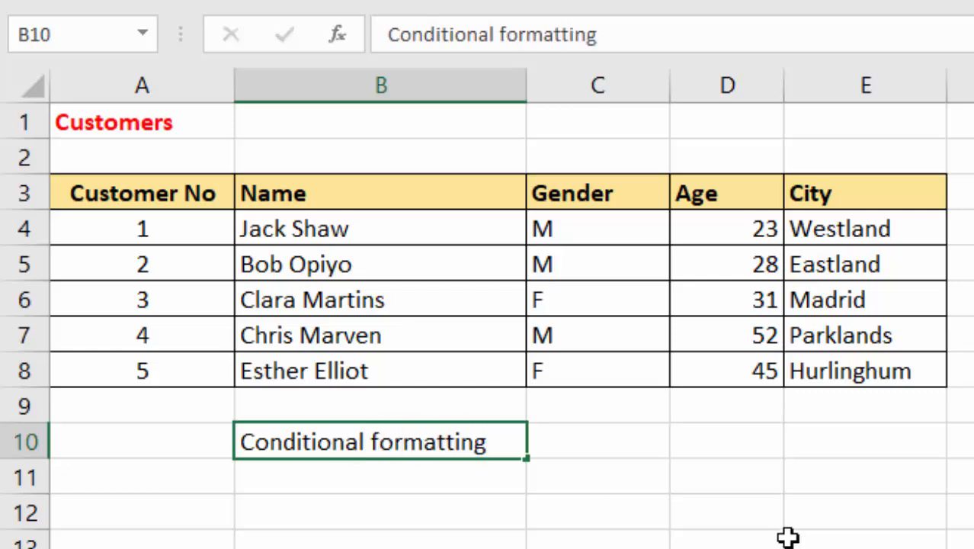
click(787, 536)
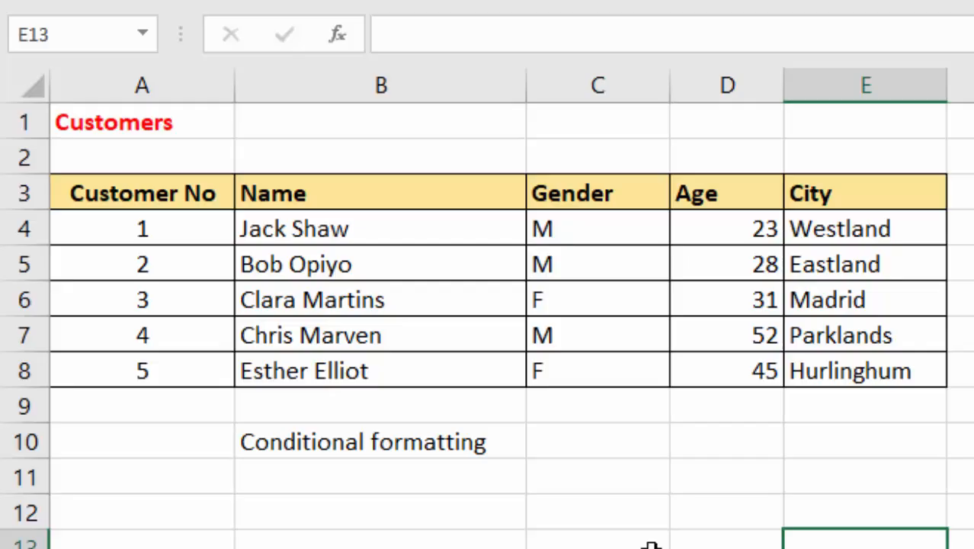
Delete the text "Conditional formatting" from cell B10.
click(297, 442)
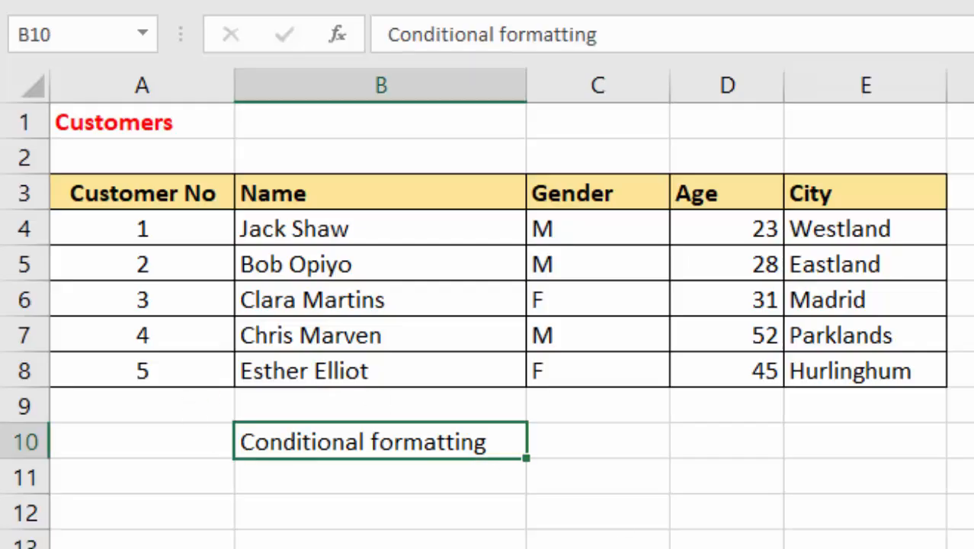
key(Delete)
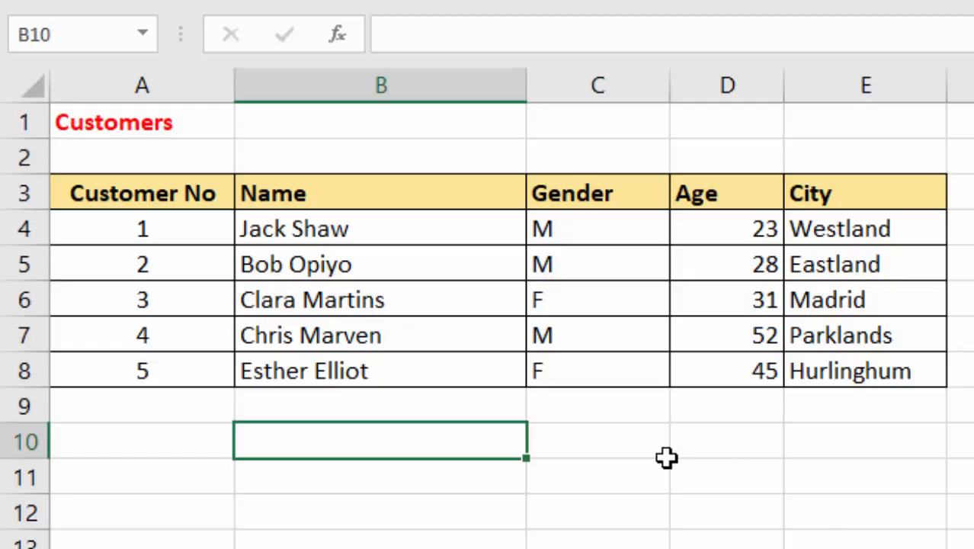
drag(737, 488, 737, 511)
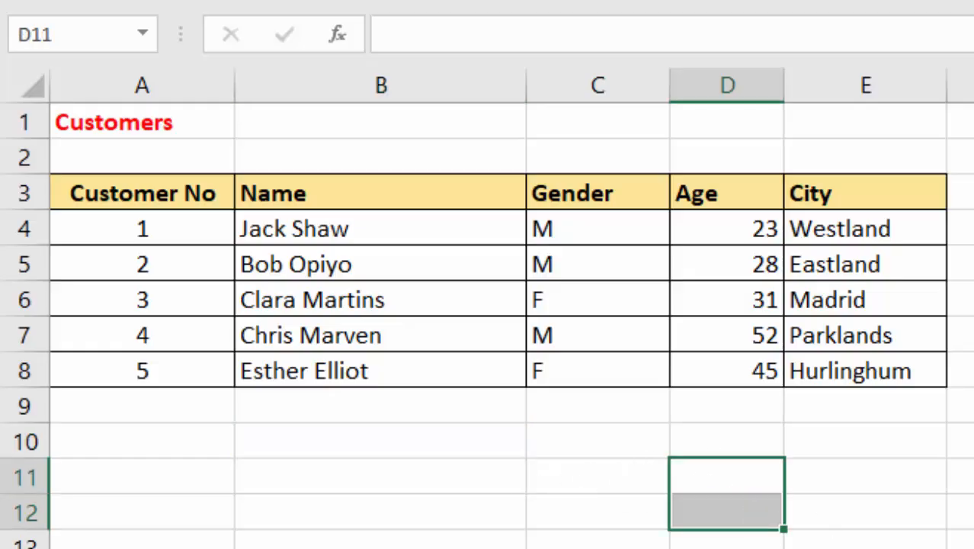
Highlight ages between 20 and 30 in D4:D8 with Yellow Fill with Dark Yellow Text, and undo that conditional formatting.
drag(734, 217, 712, 375)
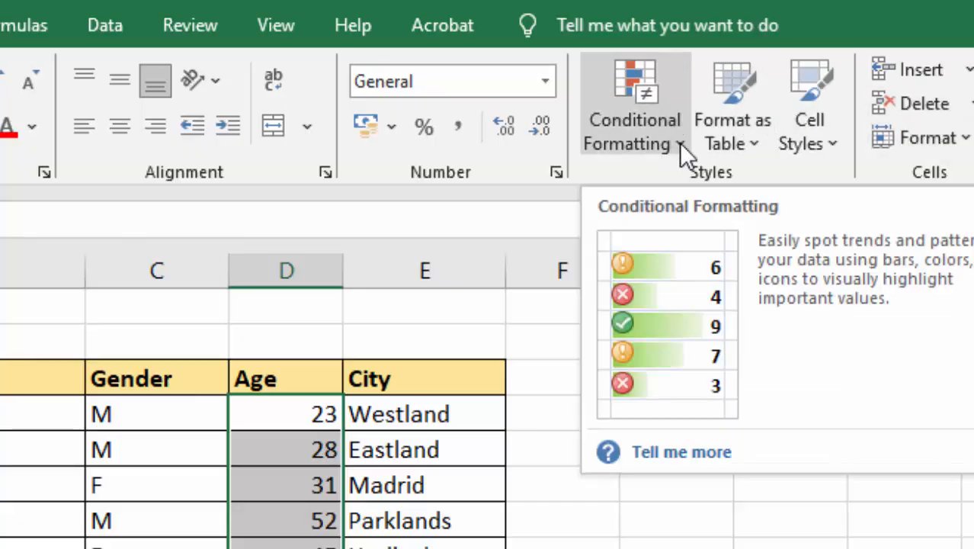
click(680, 143)
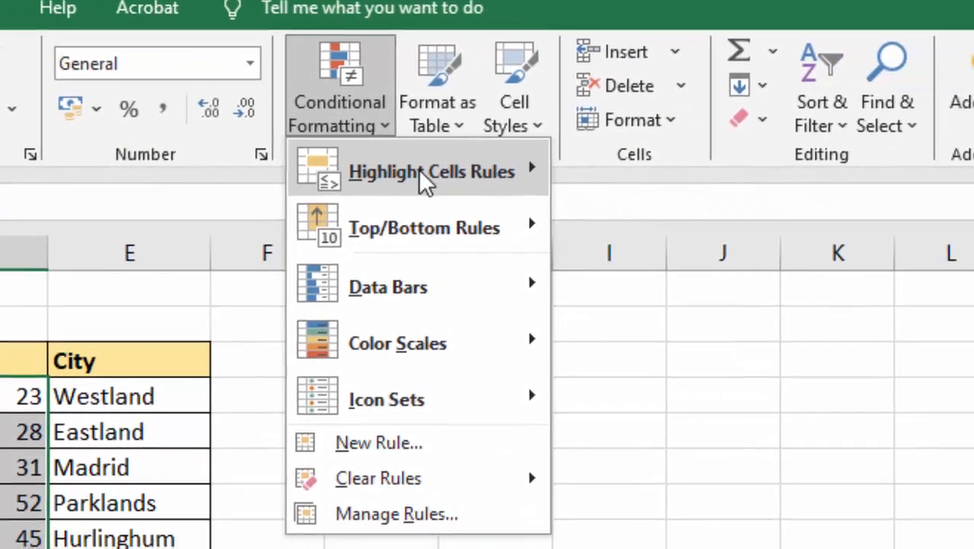
mouse_move(424, 177)
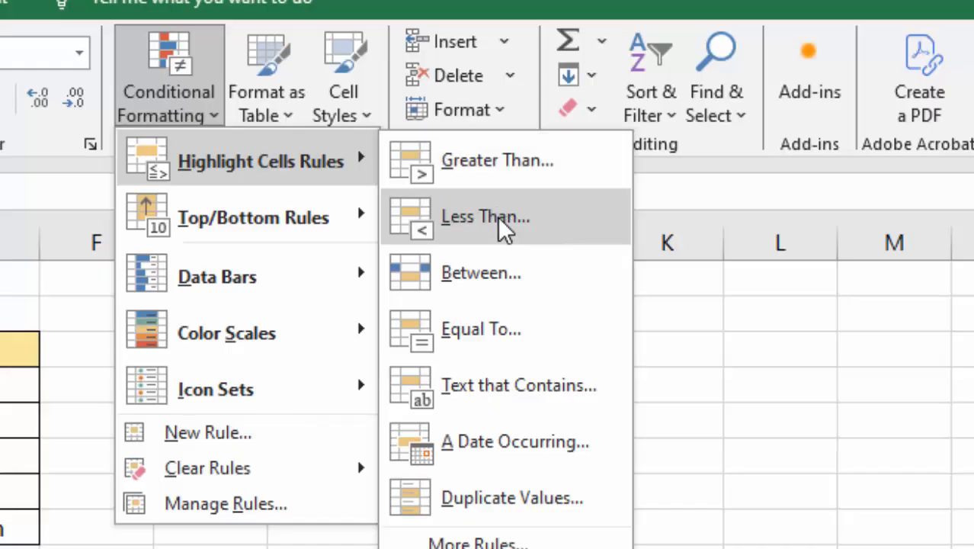
click(501, 279)
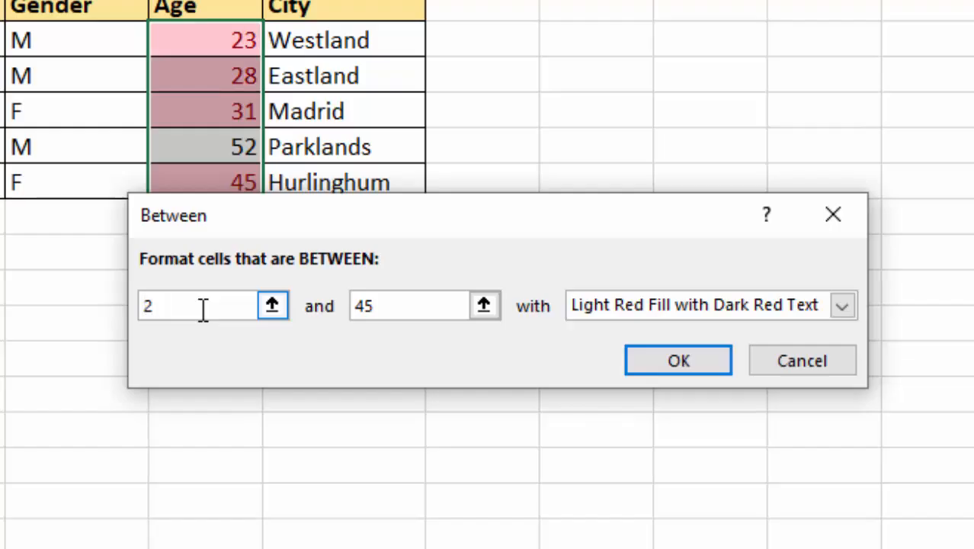
click(383, 301)
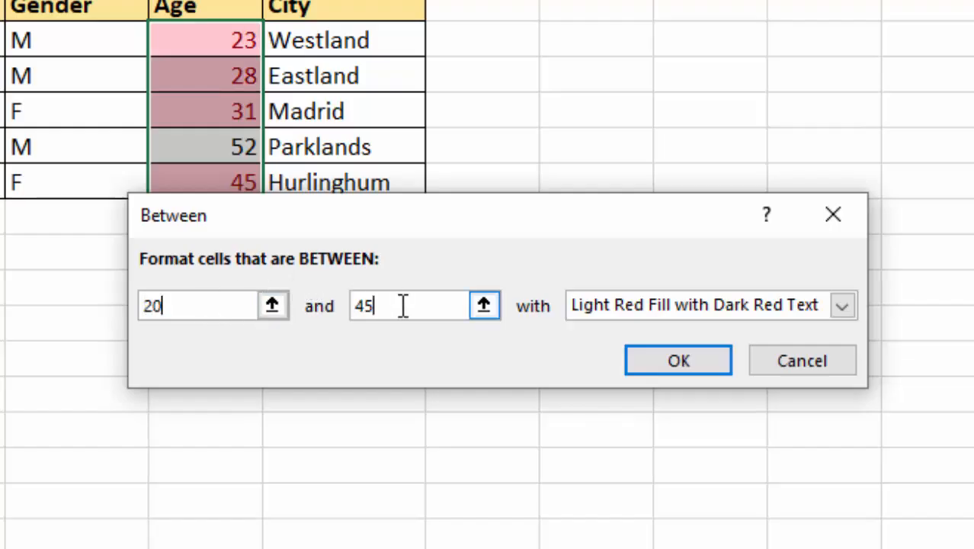
text(3)
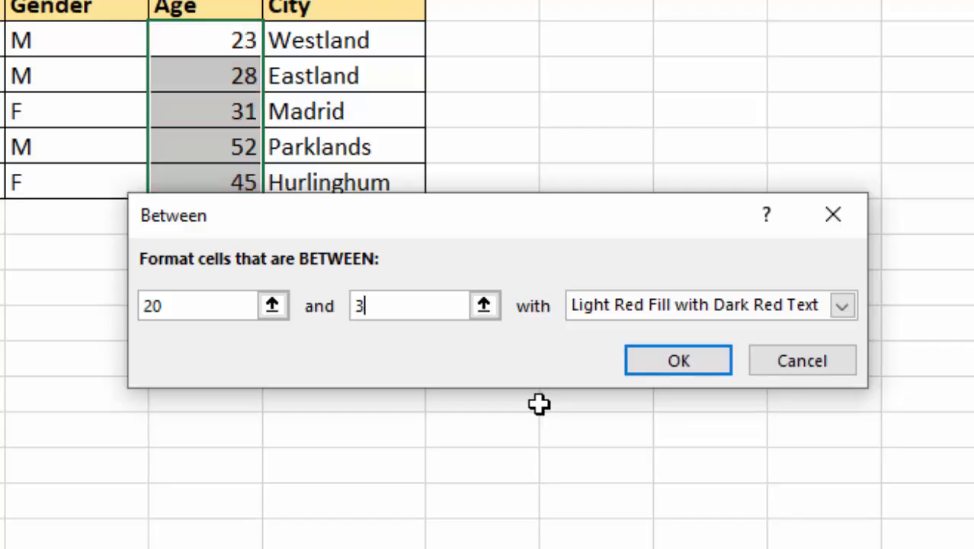
text(0)
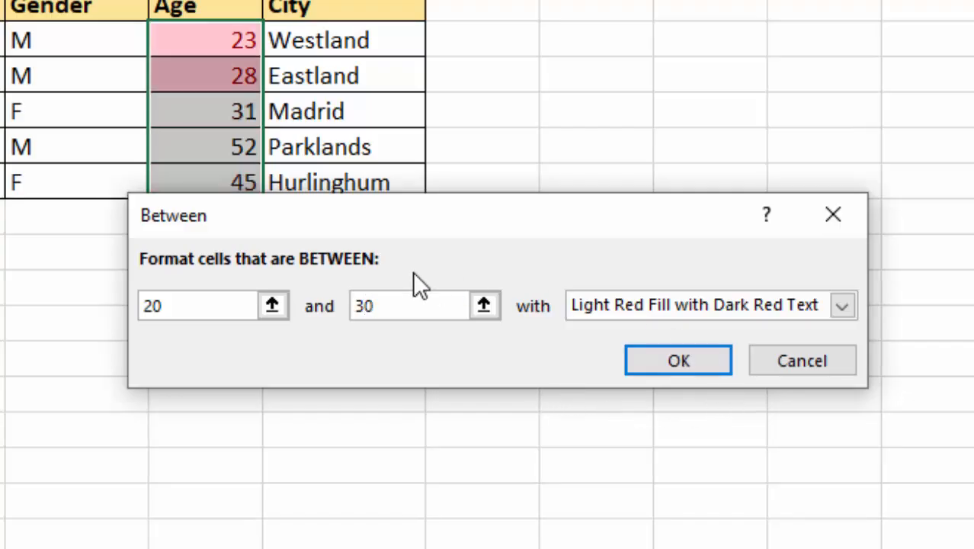
click(839, 305)
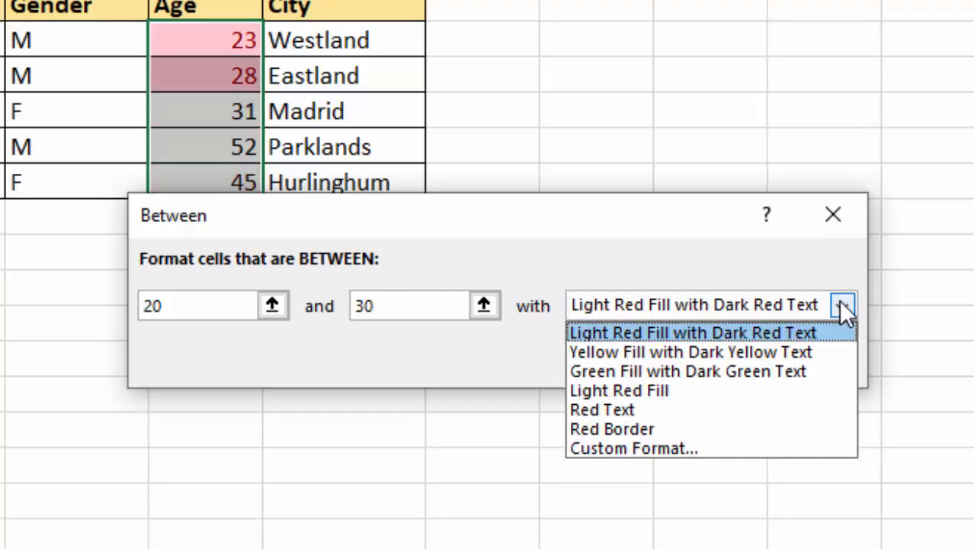
click(631, 351)
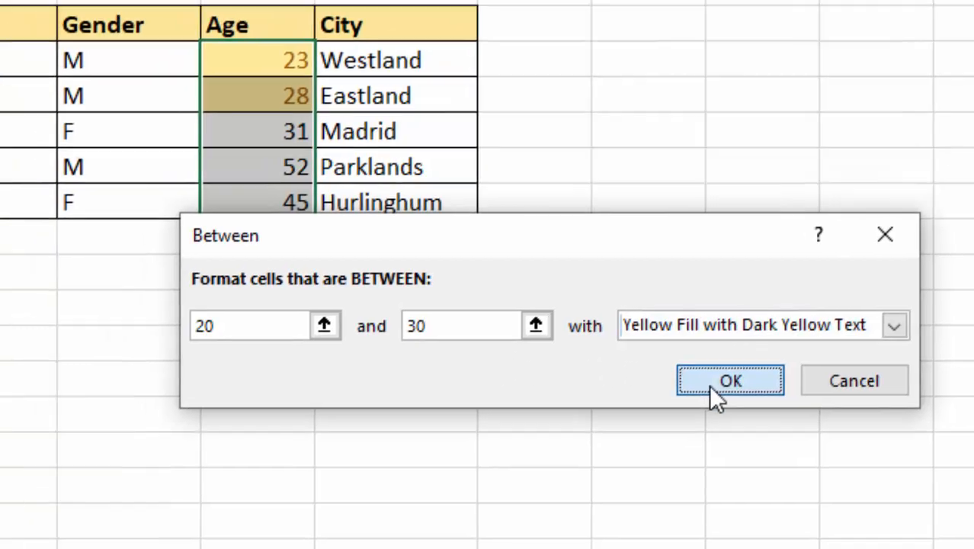
click(633, 354)
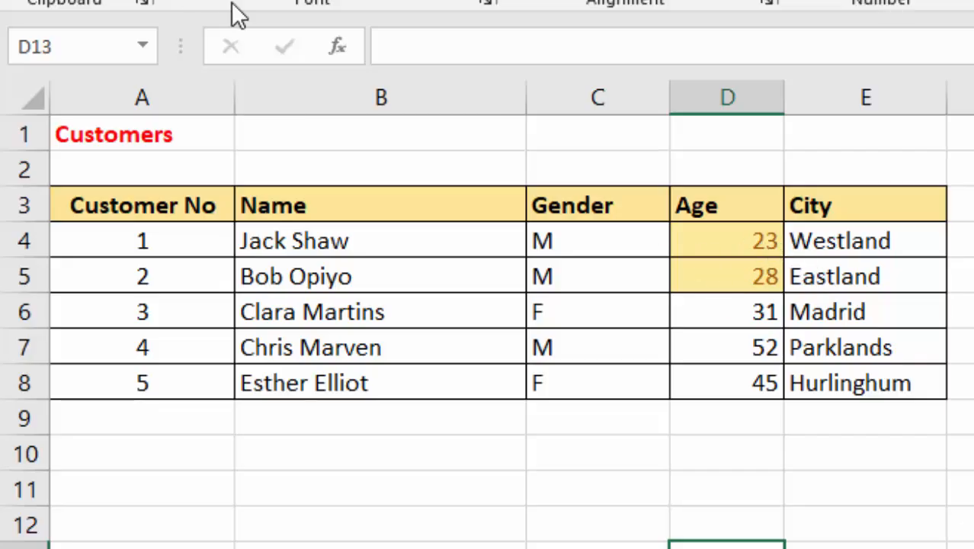
key(ctrl+z)
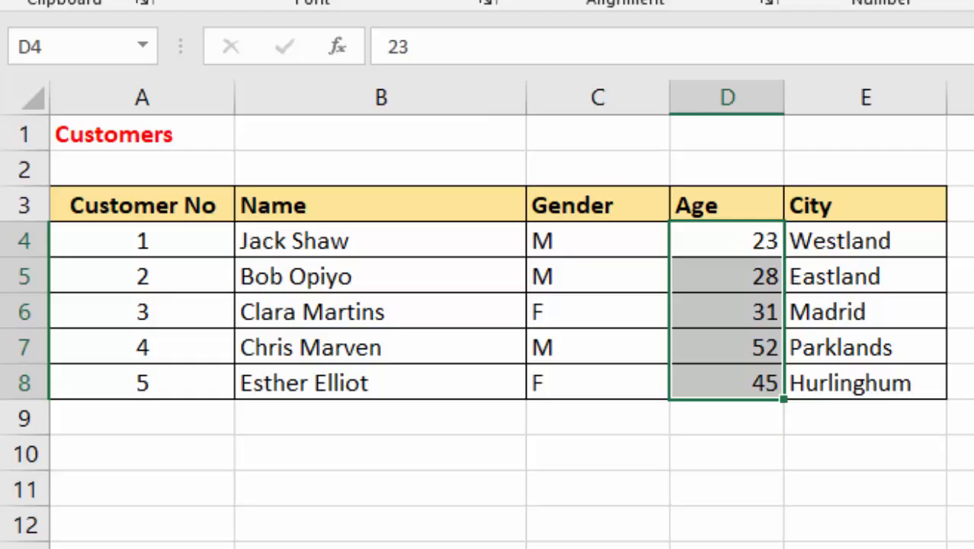
Highlight ages between 30 and 40 in D4:D8 with Light Red Fill with Dark Red Text, and undo that rule.
click(793, 28)
mouse_move(552, 266)
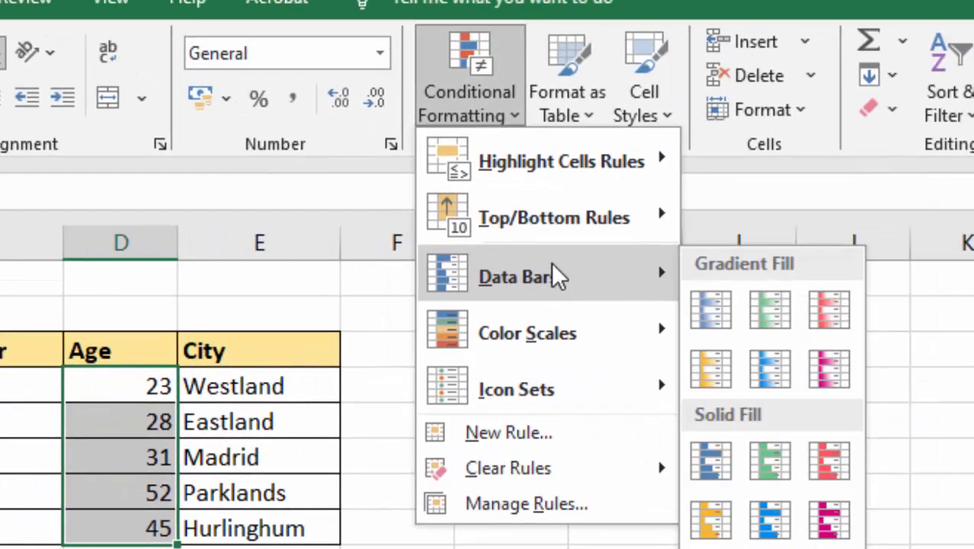
mouse_move(583, 167)
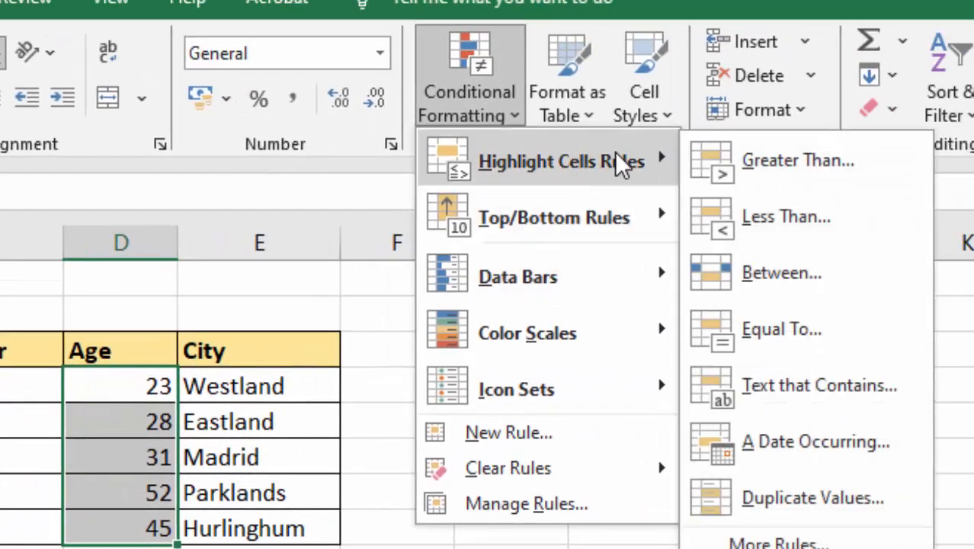
click(793, 271)
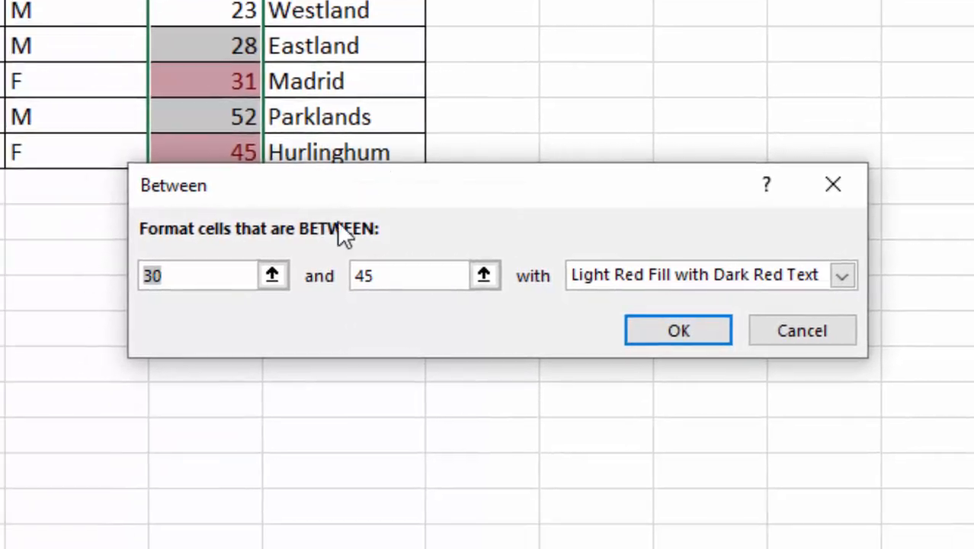
key(Tab)
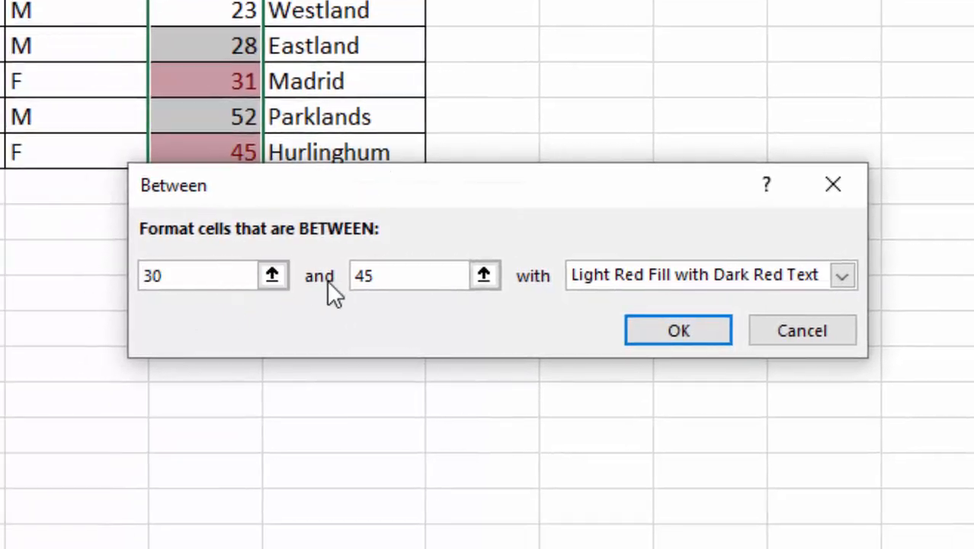
key(Tab)
text(40)
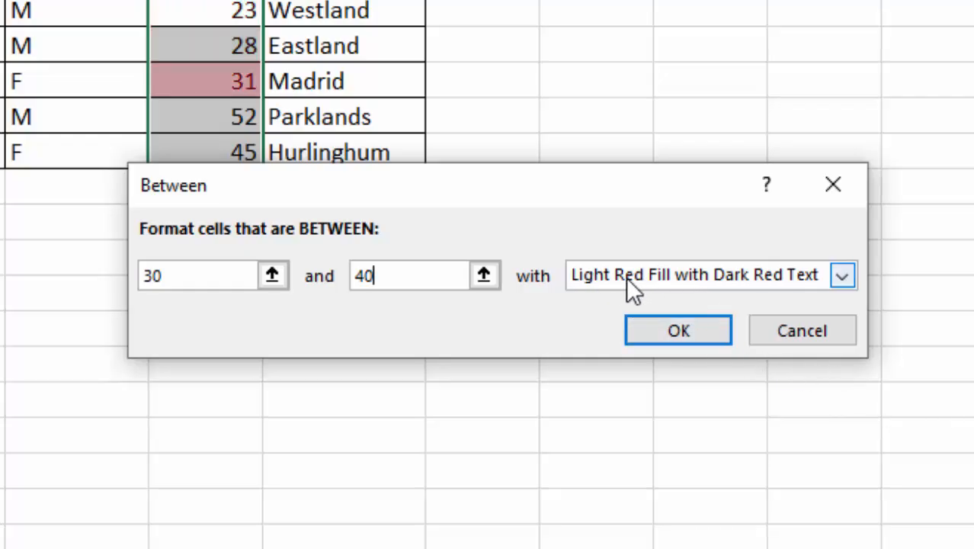
click(689, 332)
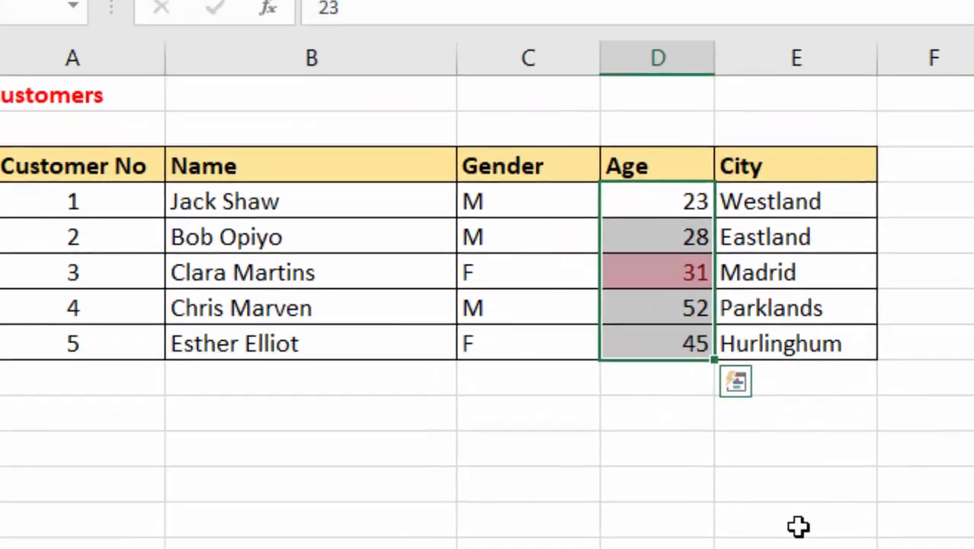
click(798, 526)
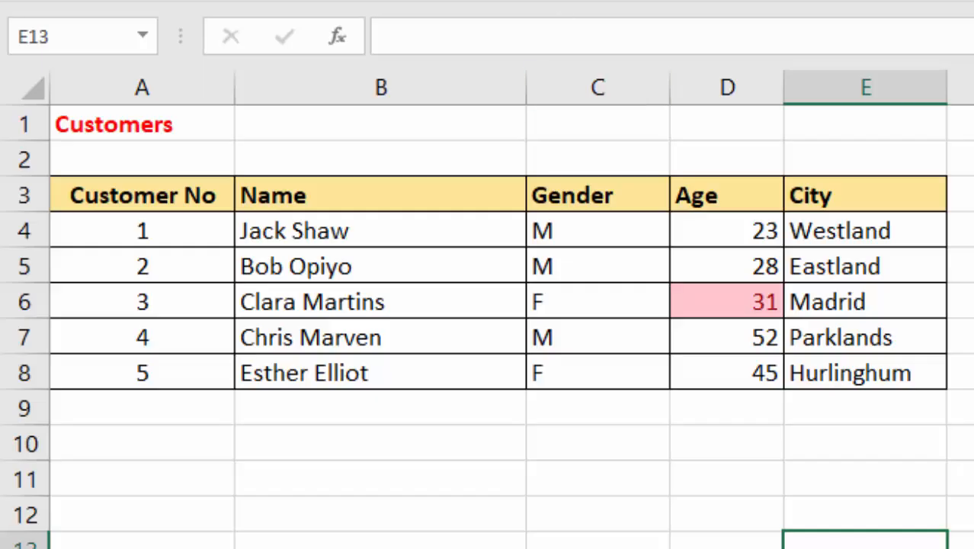
key(ctrl+z)
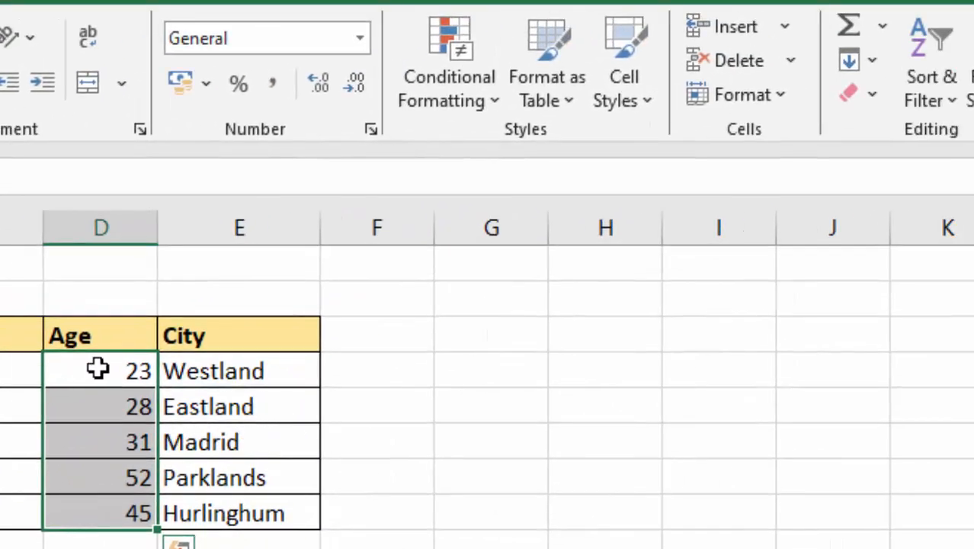
Highlight ages greater than 20 in D4:D8 with Light Red Fill with Dark Red Text, and undo the highlighting.
drag(97, 369, 94, 515)
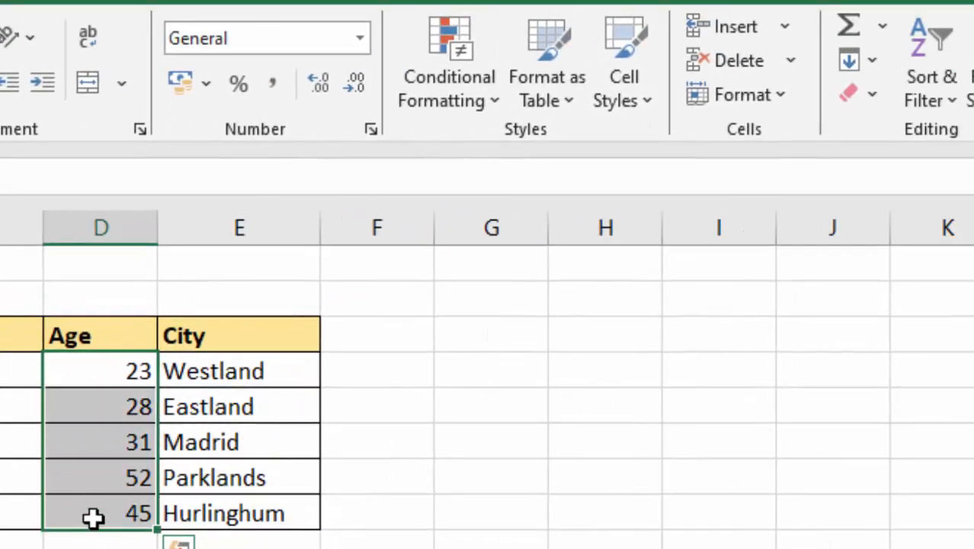
click(491, 99)
mouse_move(523, 172)
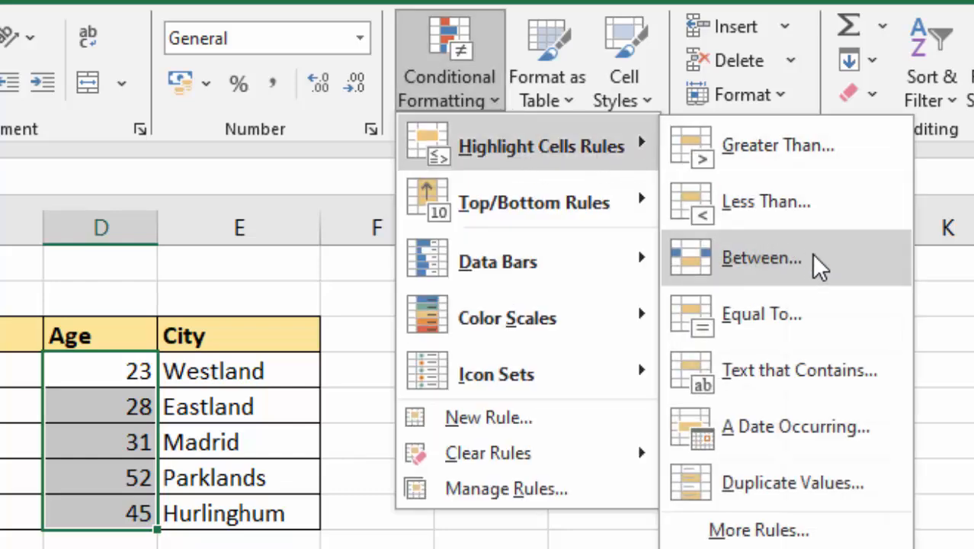
click(762, 144)
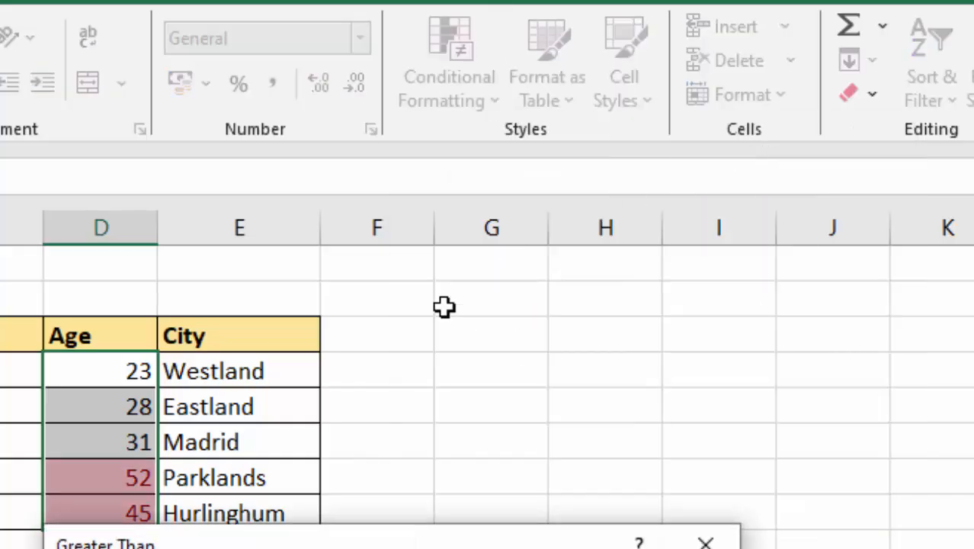
text(2)
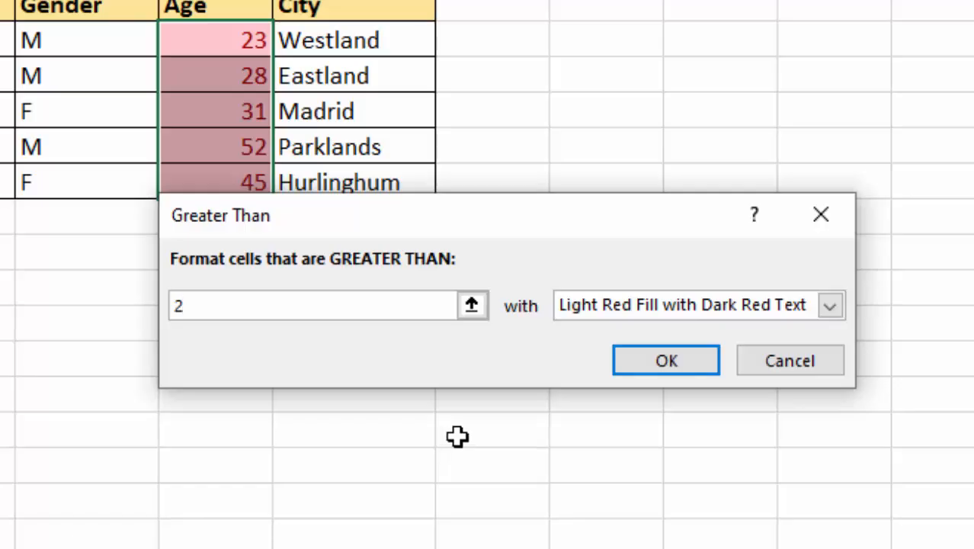
text(0)
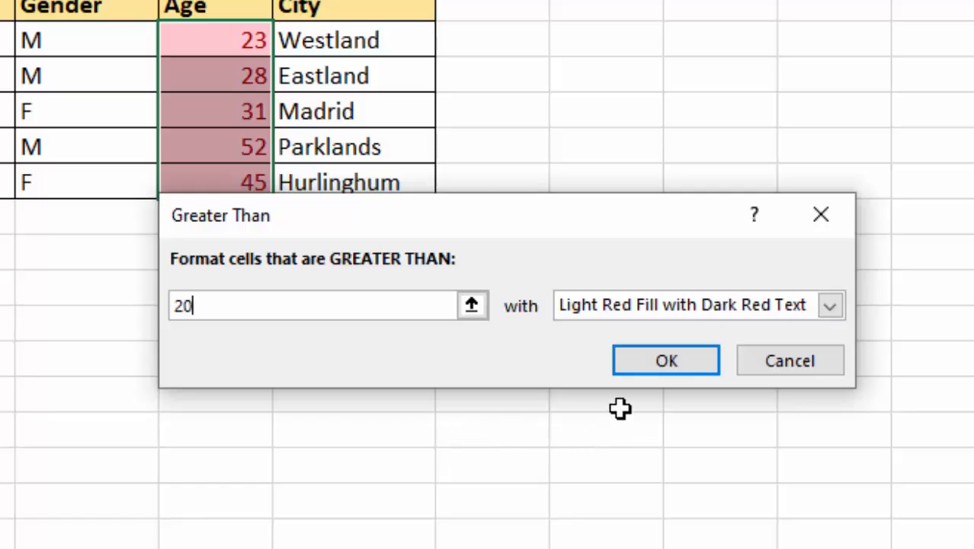
click(660, 361)
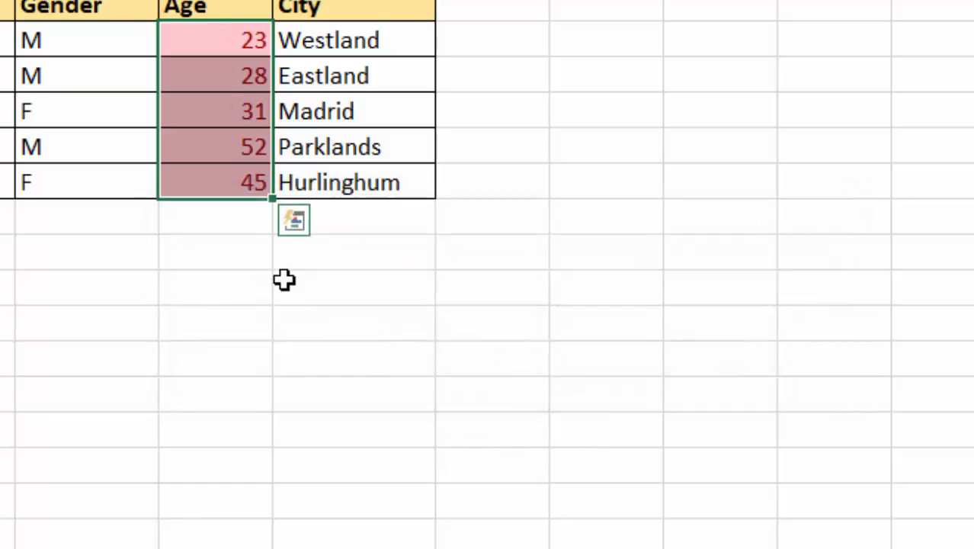
click(276, 319)
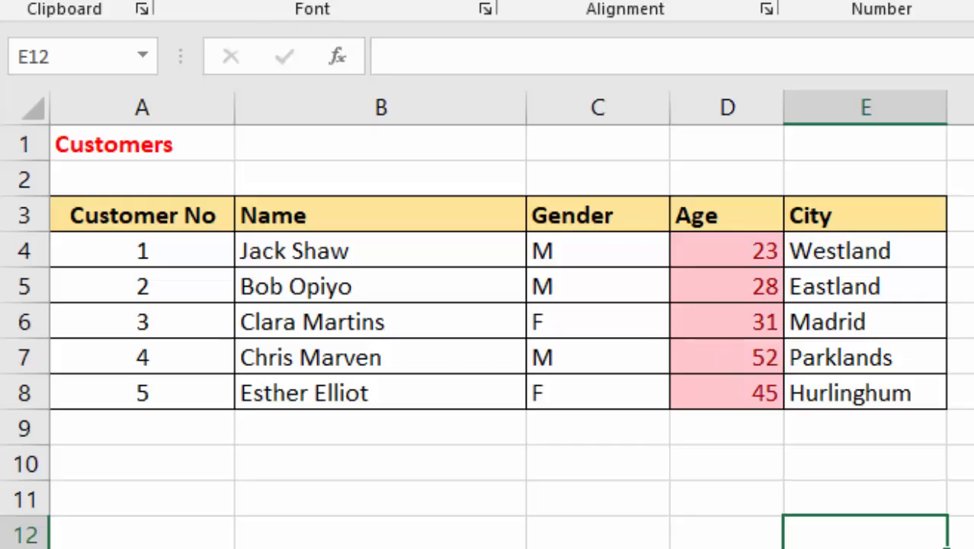
key(ctrl+z)
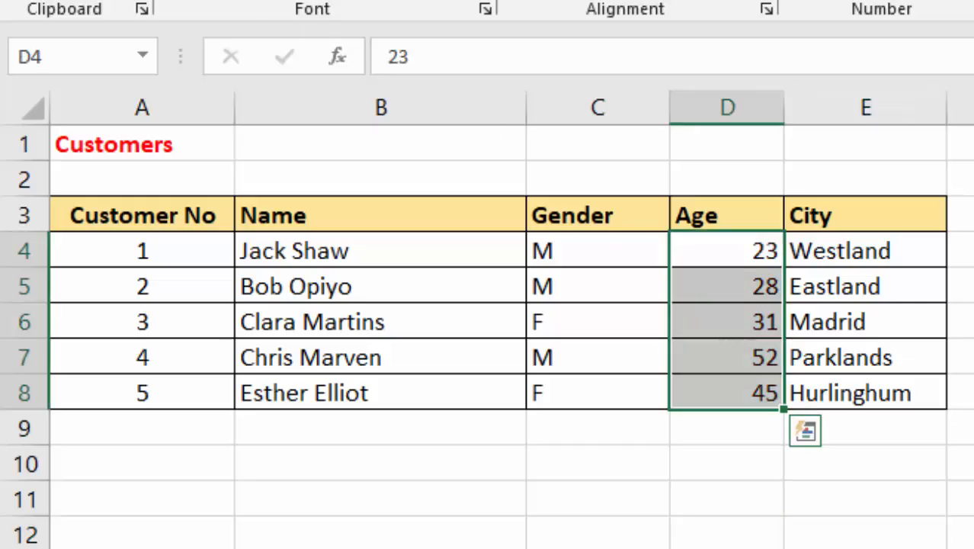
click(972, 393)
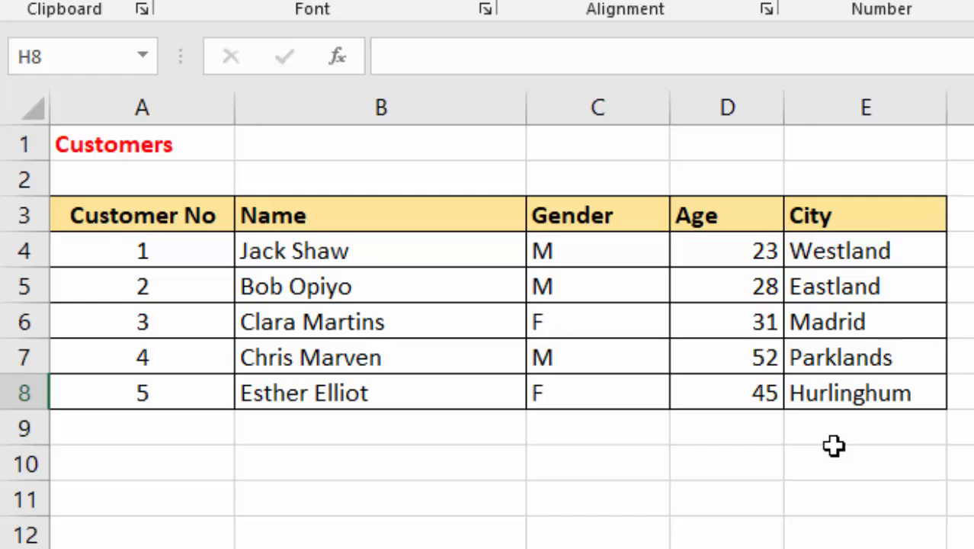
Apply an Equal To highlighting rule for the value 30 to ages D4:D8 with Light Red Fill with Dark Red Text.
drag(736, 253, 730, 392)
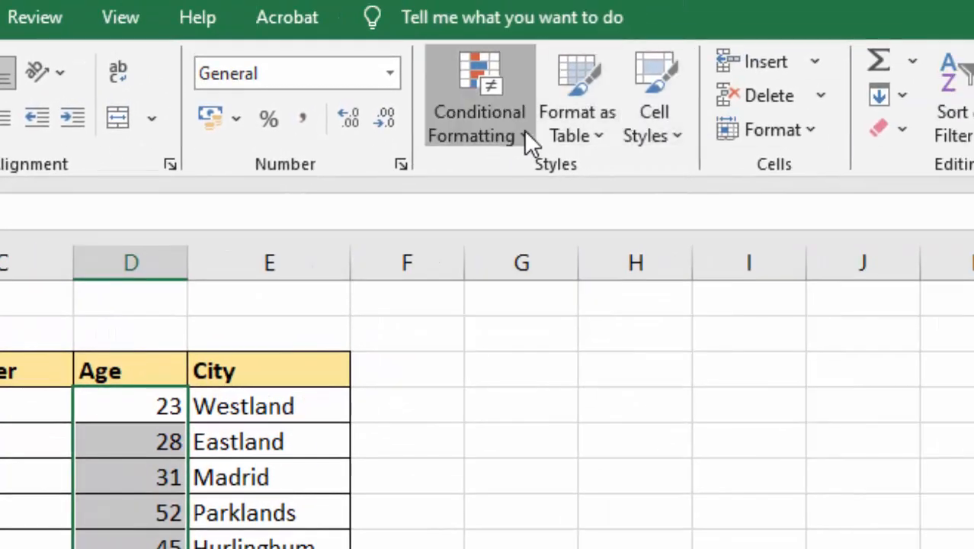
click(528, 137)
mouse_move(635, 190)
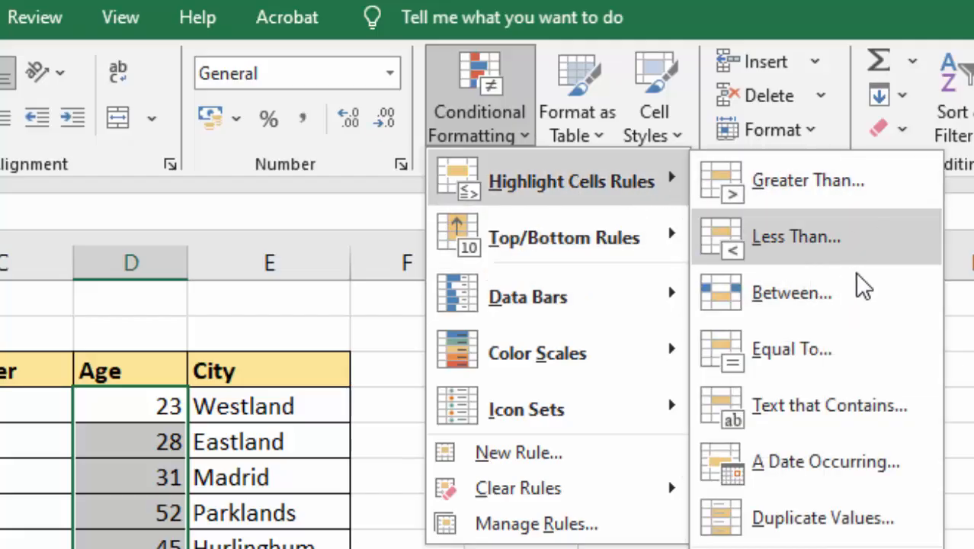
click(818, 365)
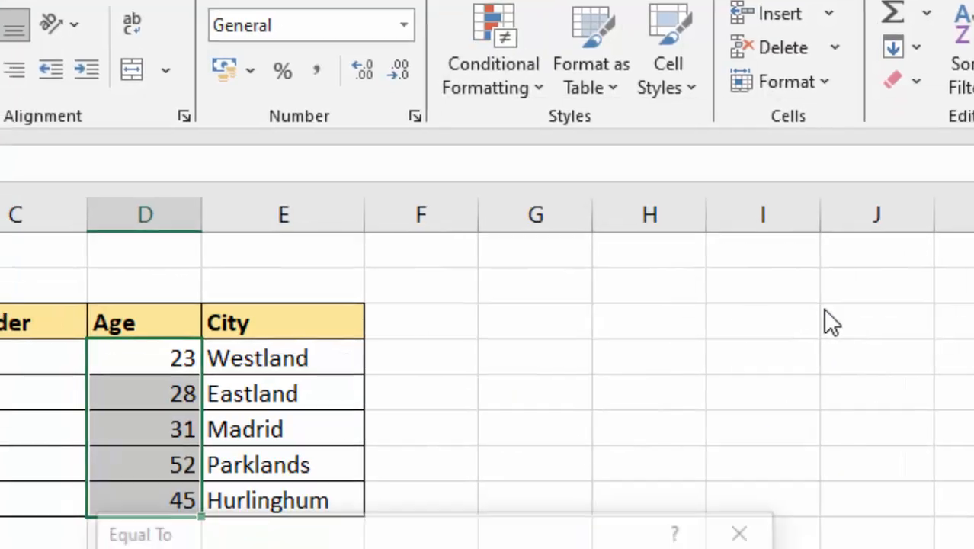
text(30)
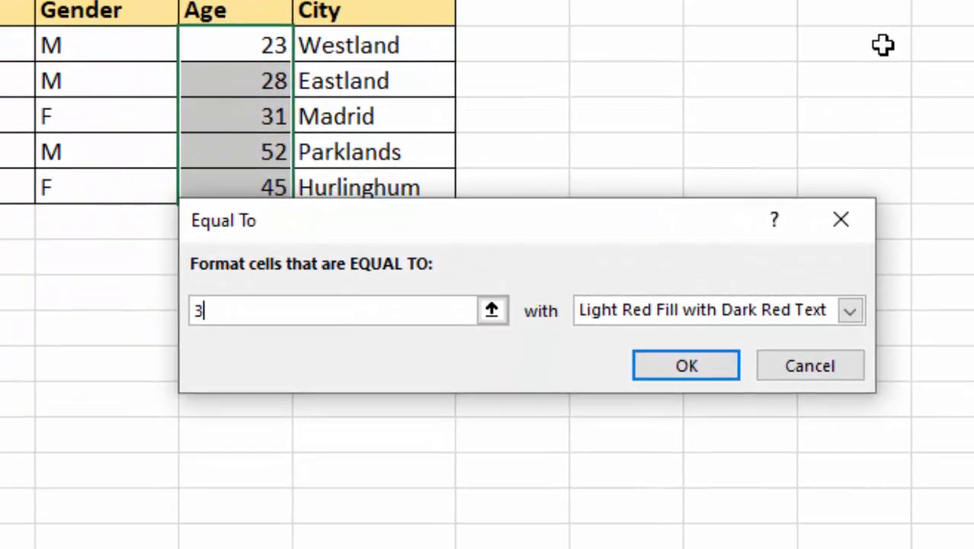
click(662, 373)
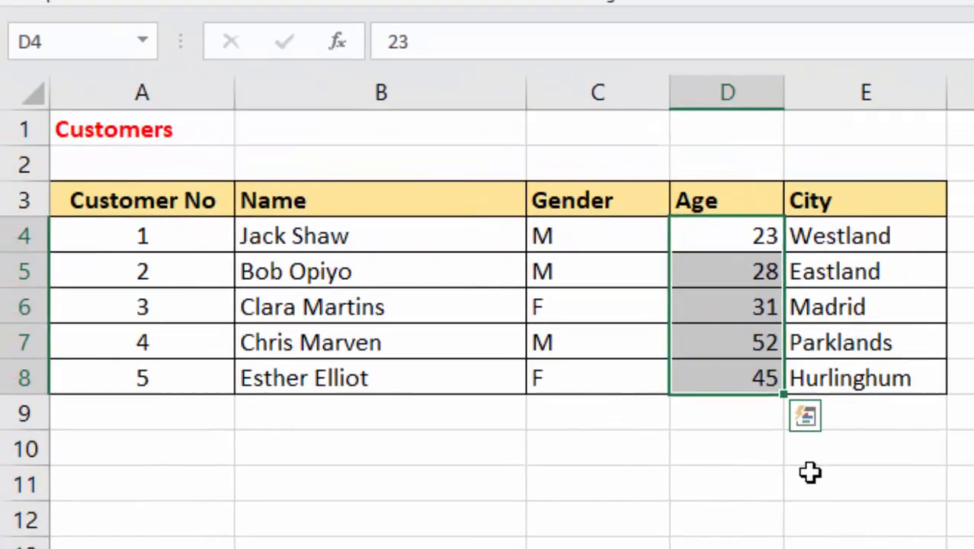
click(383, 307)
Highlight ages greater than 30 in D4:D8 with Light Red Fill with Dark Red Text.
drag(732, 236, 731, 382)
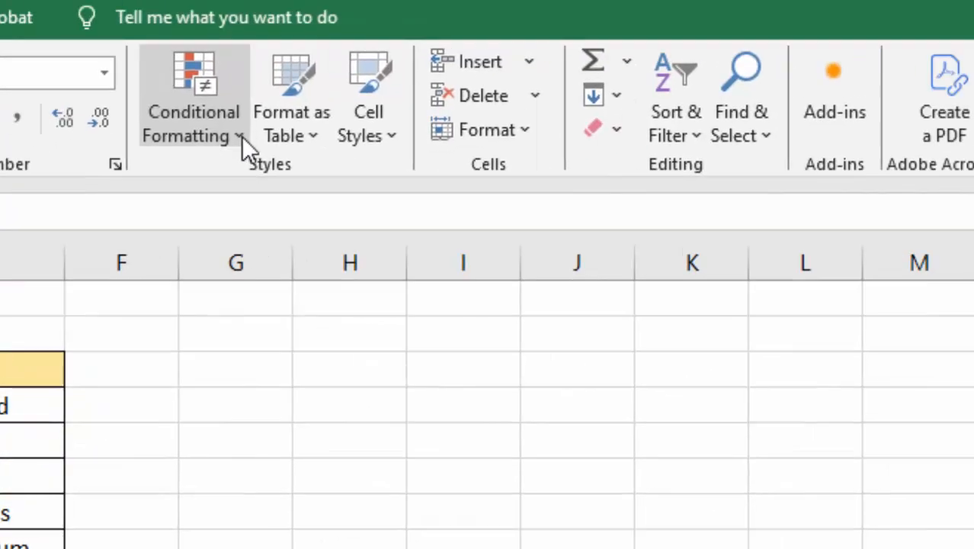
click(240, 135)
mouse_move(252, 189)
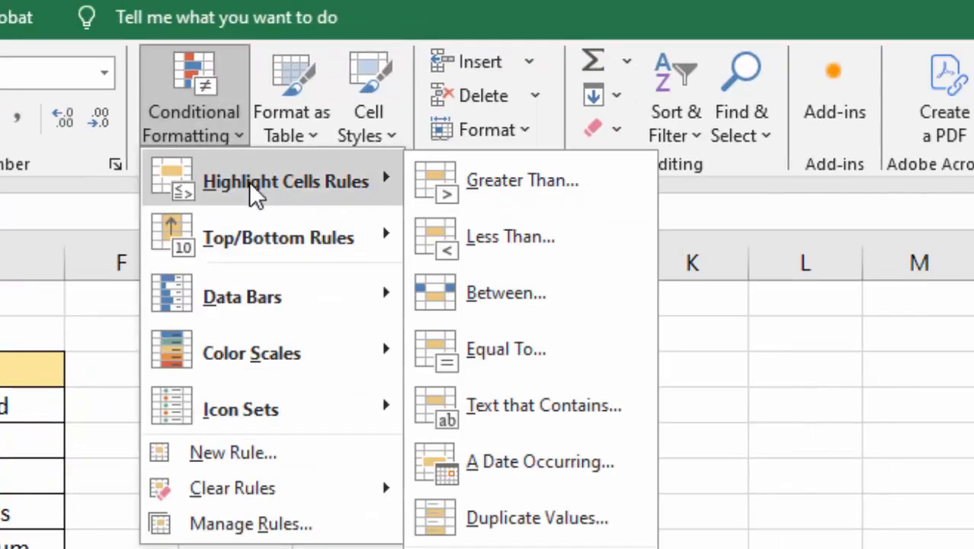
click(556, 179)
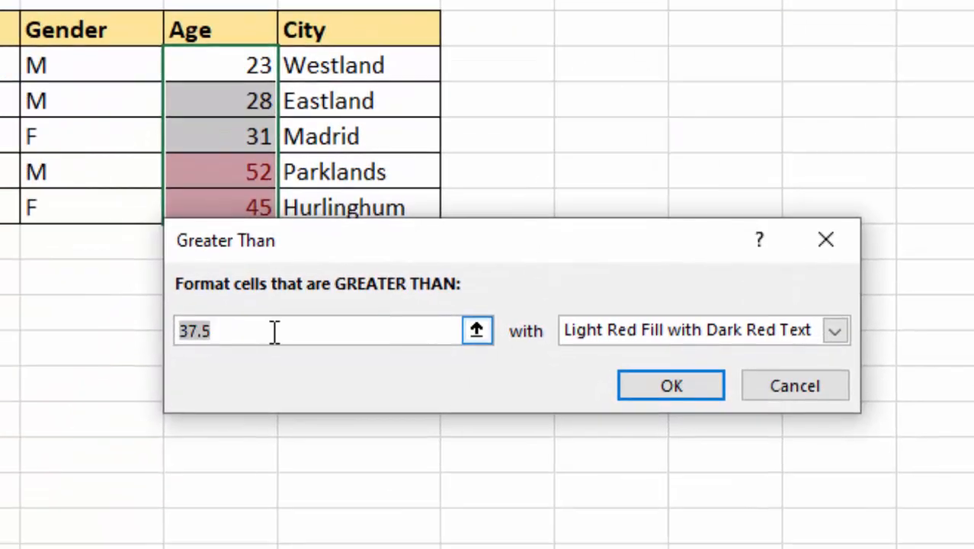
text(30)
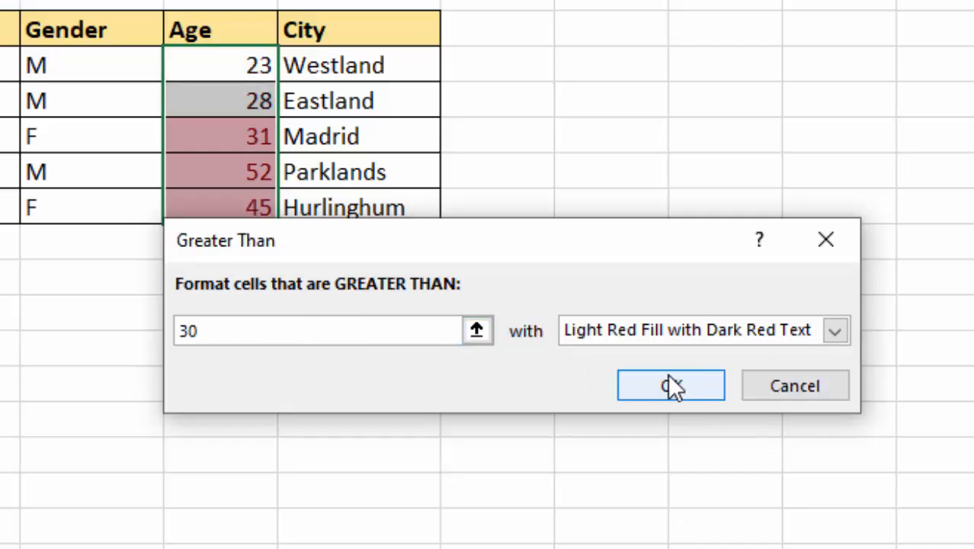
click(657, 381)
click(273, 416)
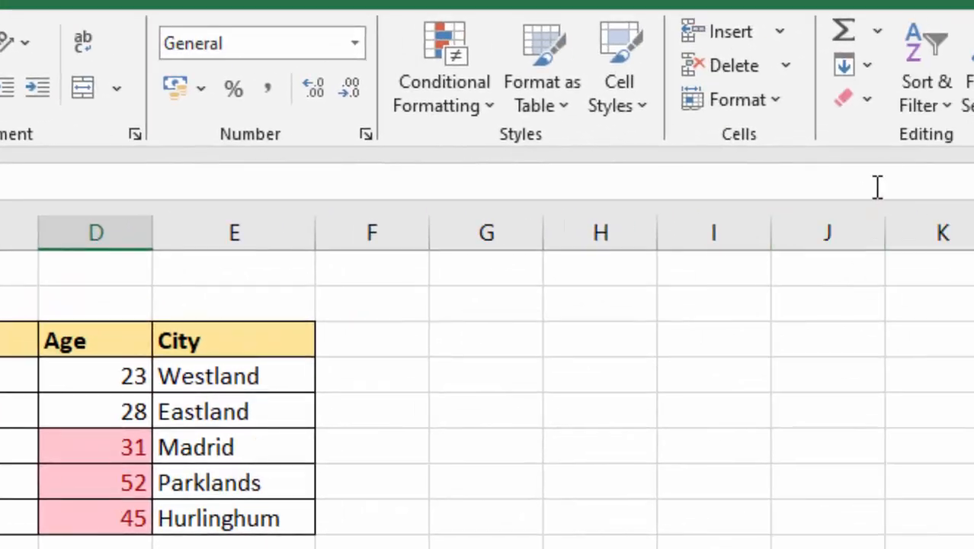
Clear the conditional formatting rules from the entire sheet and deselect the customer table.
click(485, 113)
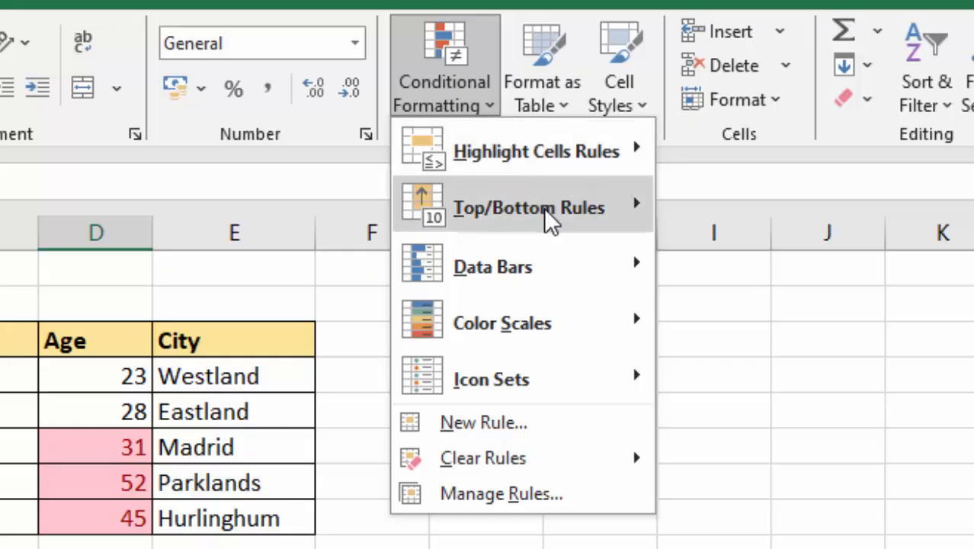
mouse_move(469, 471)
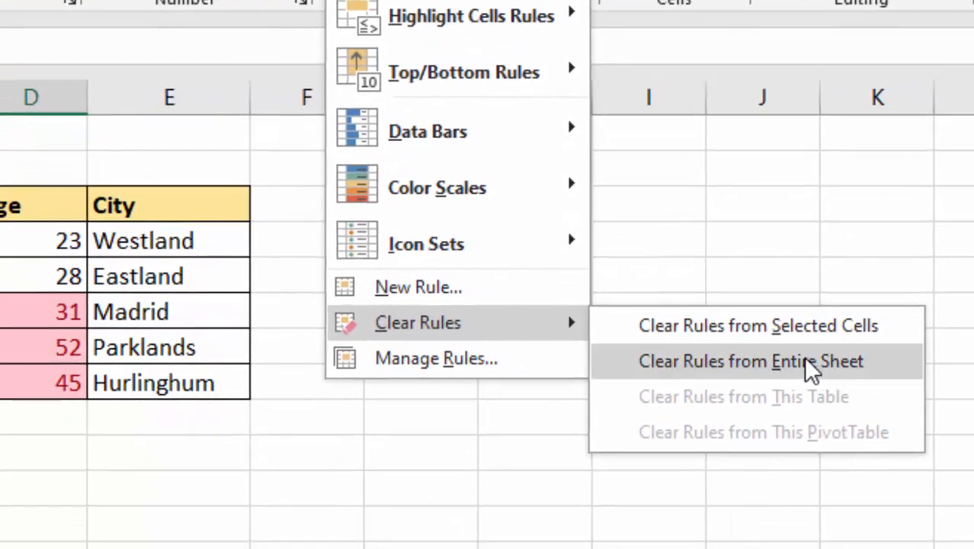
click(812, 369)
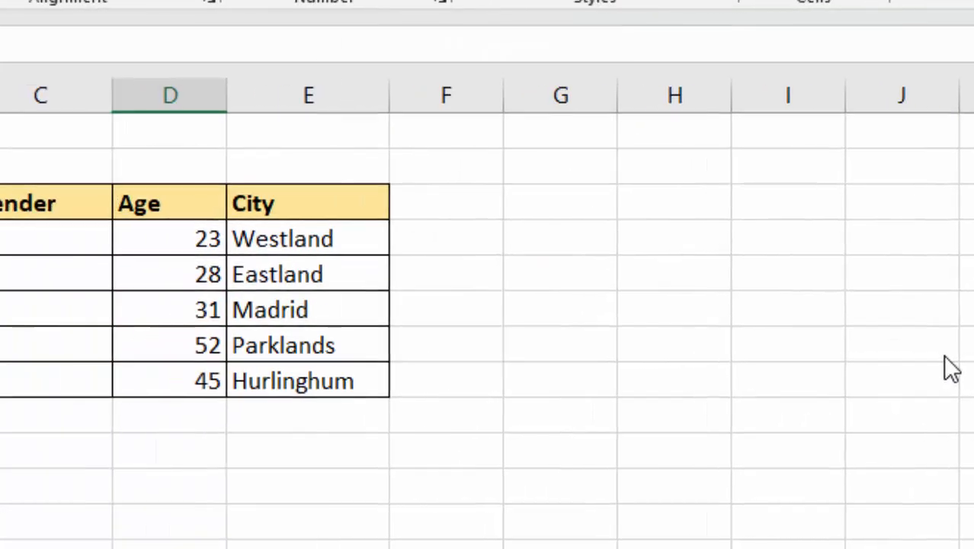
click(616, 450)
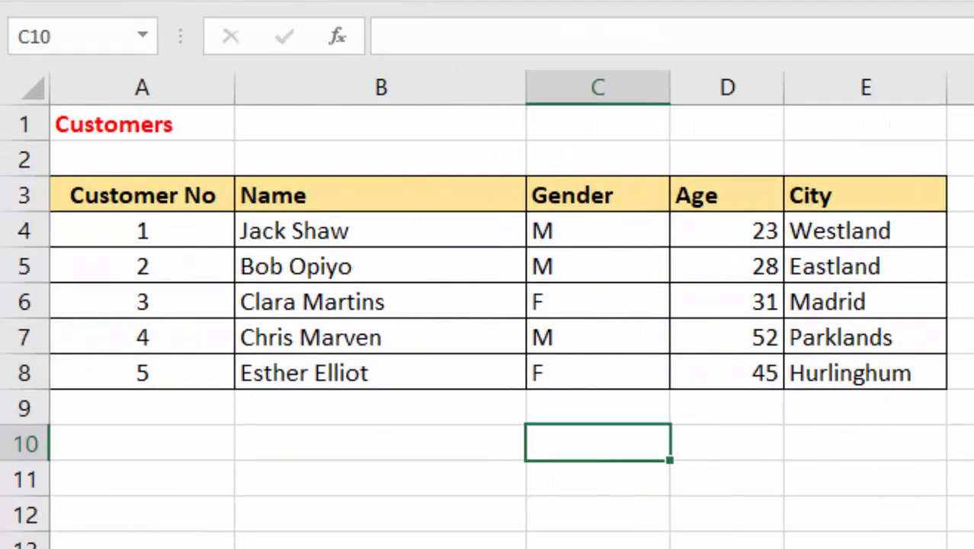
click(967, 230)
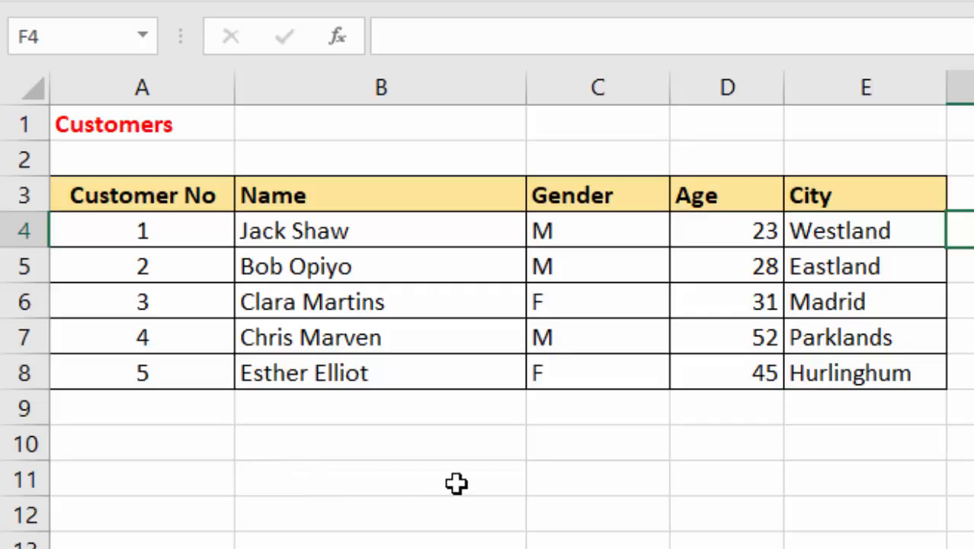